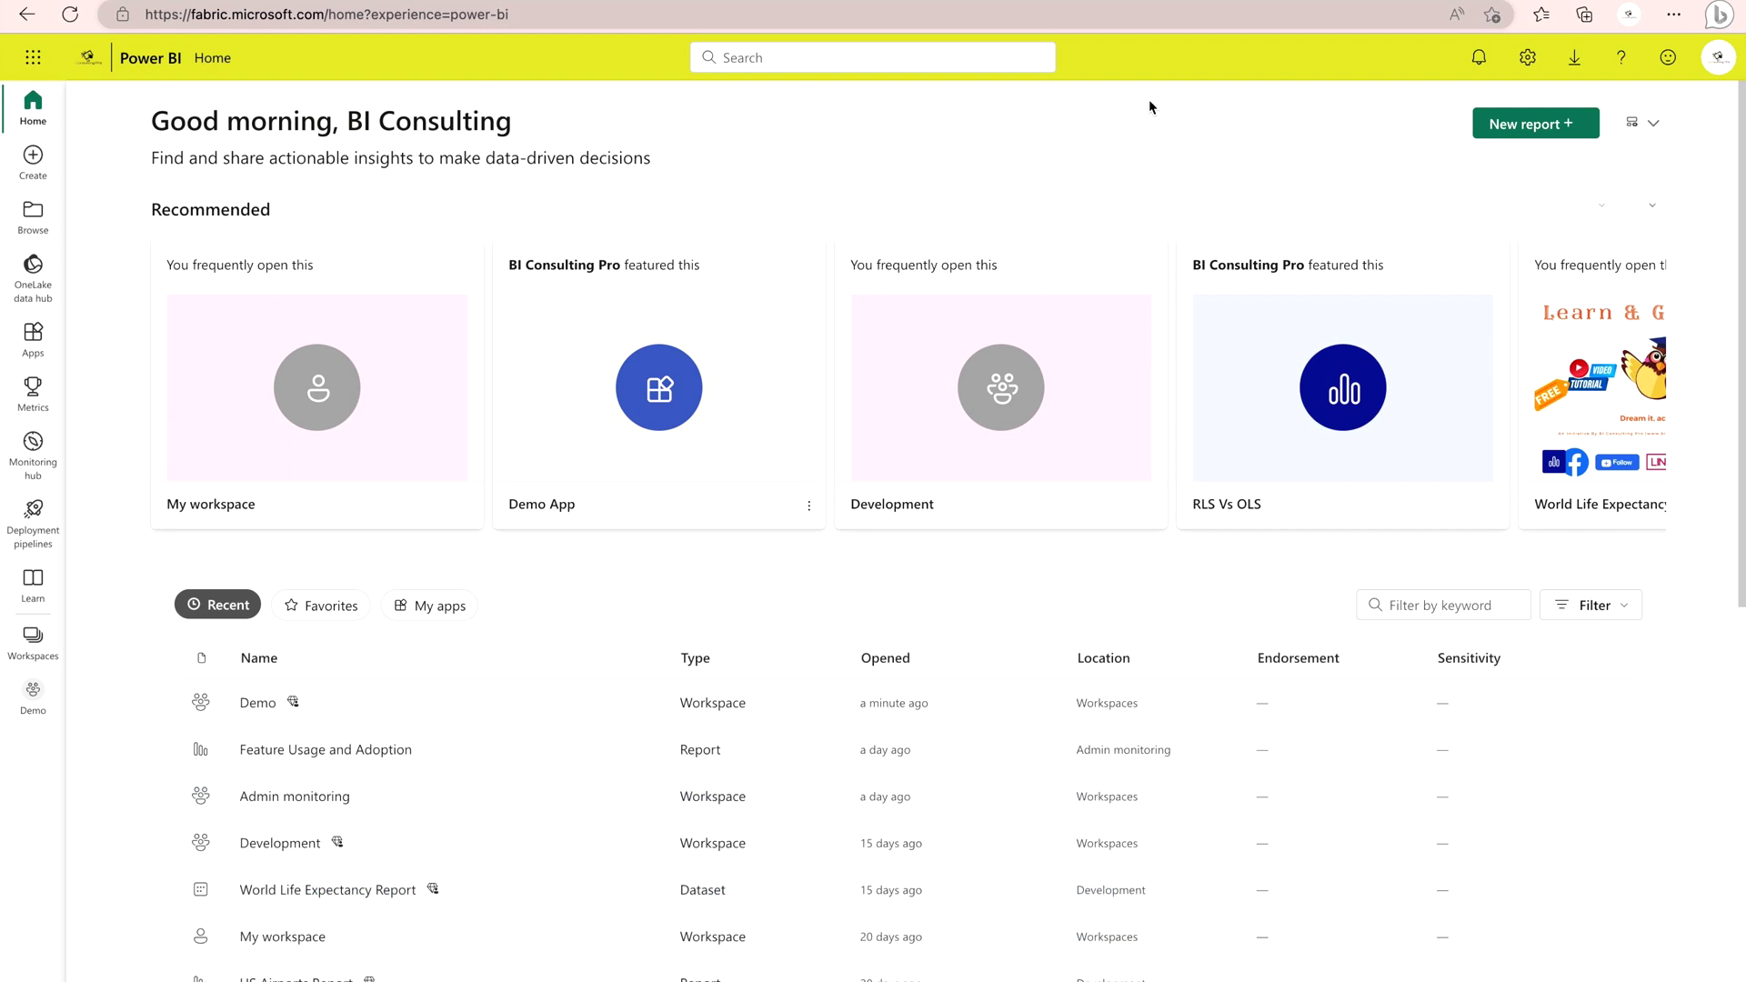
# - Cancel the Fabric trial sign-up from the account menu and open the Settings menu
pyautogui.click(1728, 63)
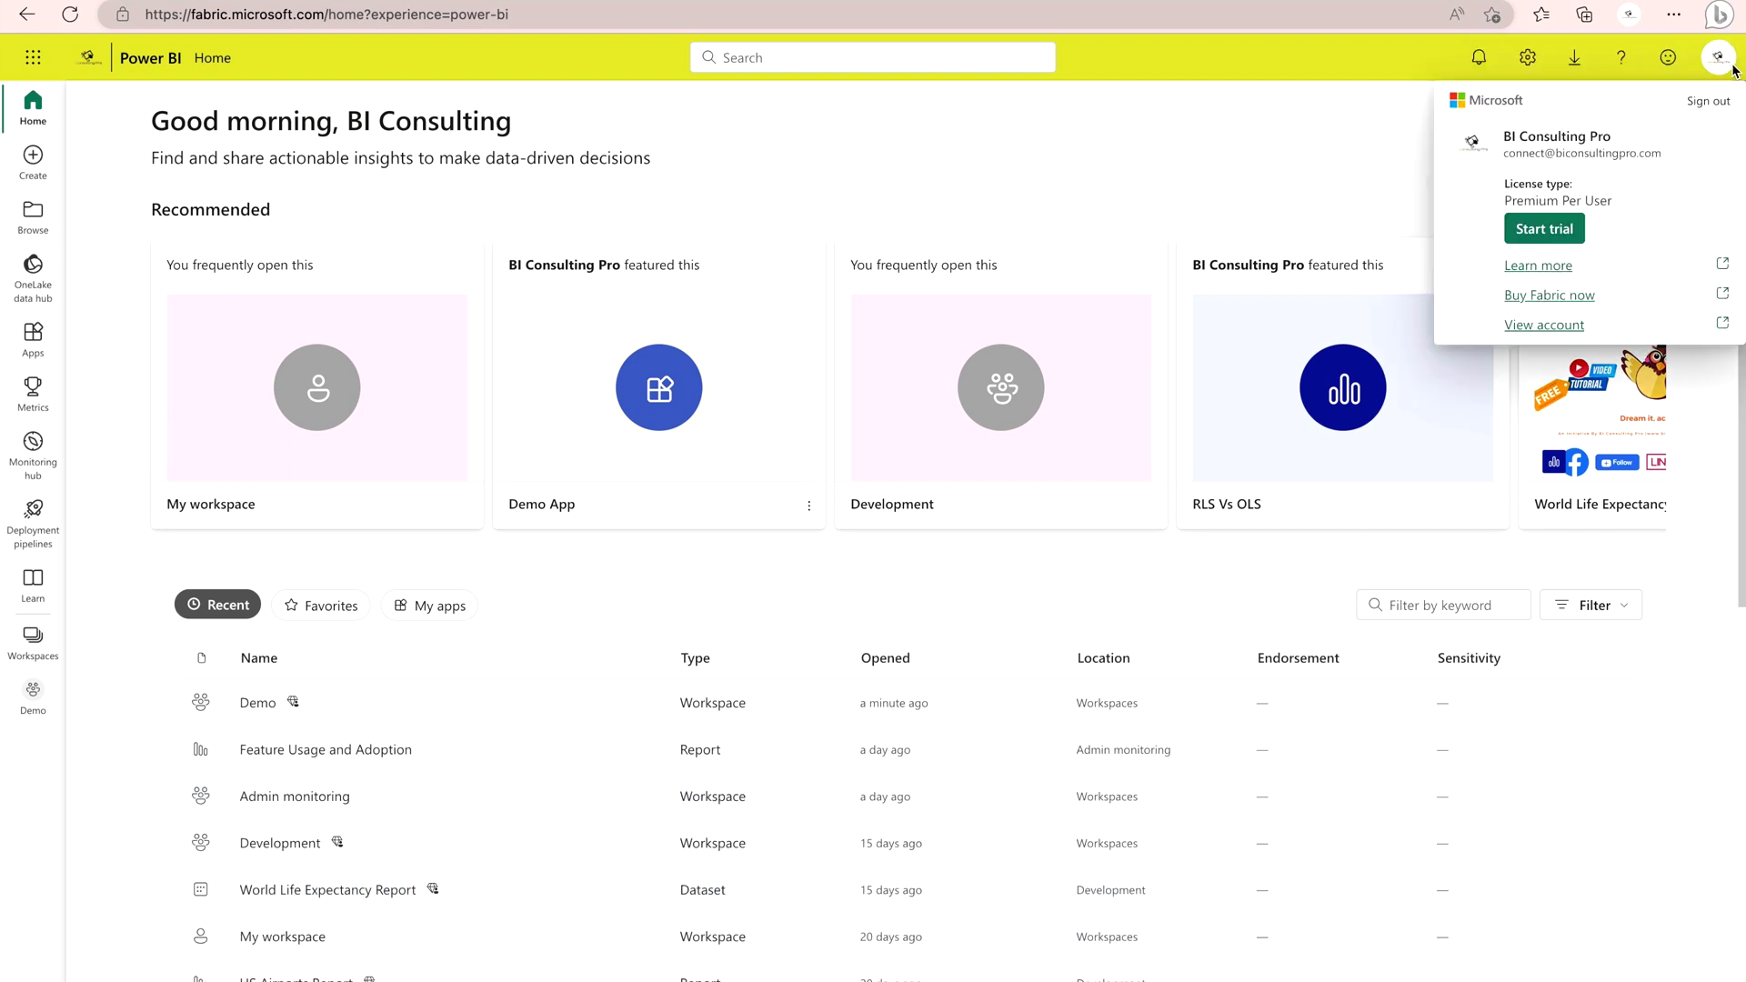
pyautogui.click(1569, 235)
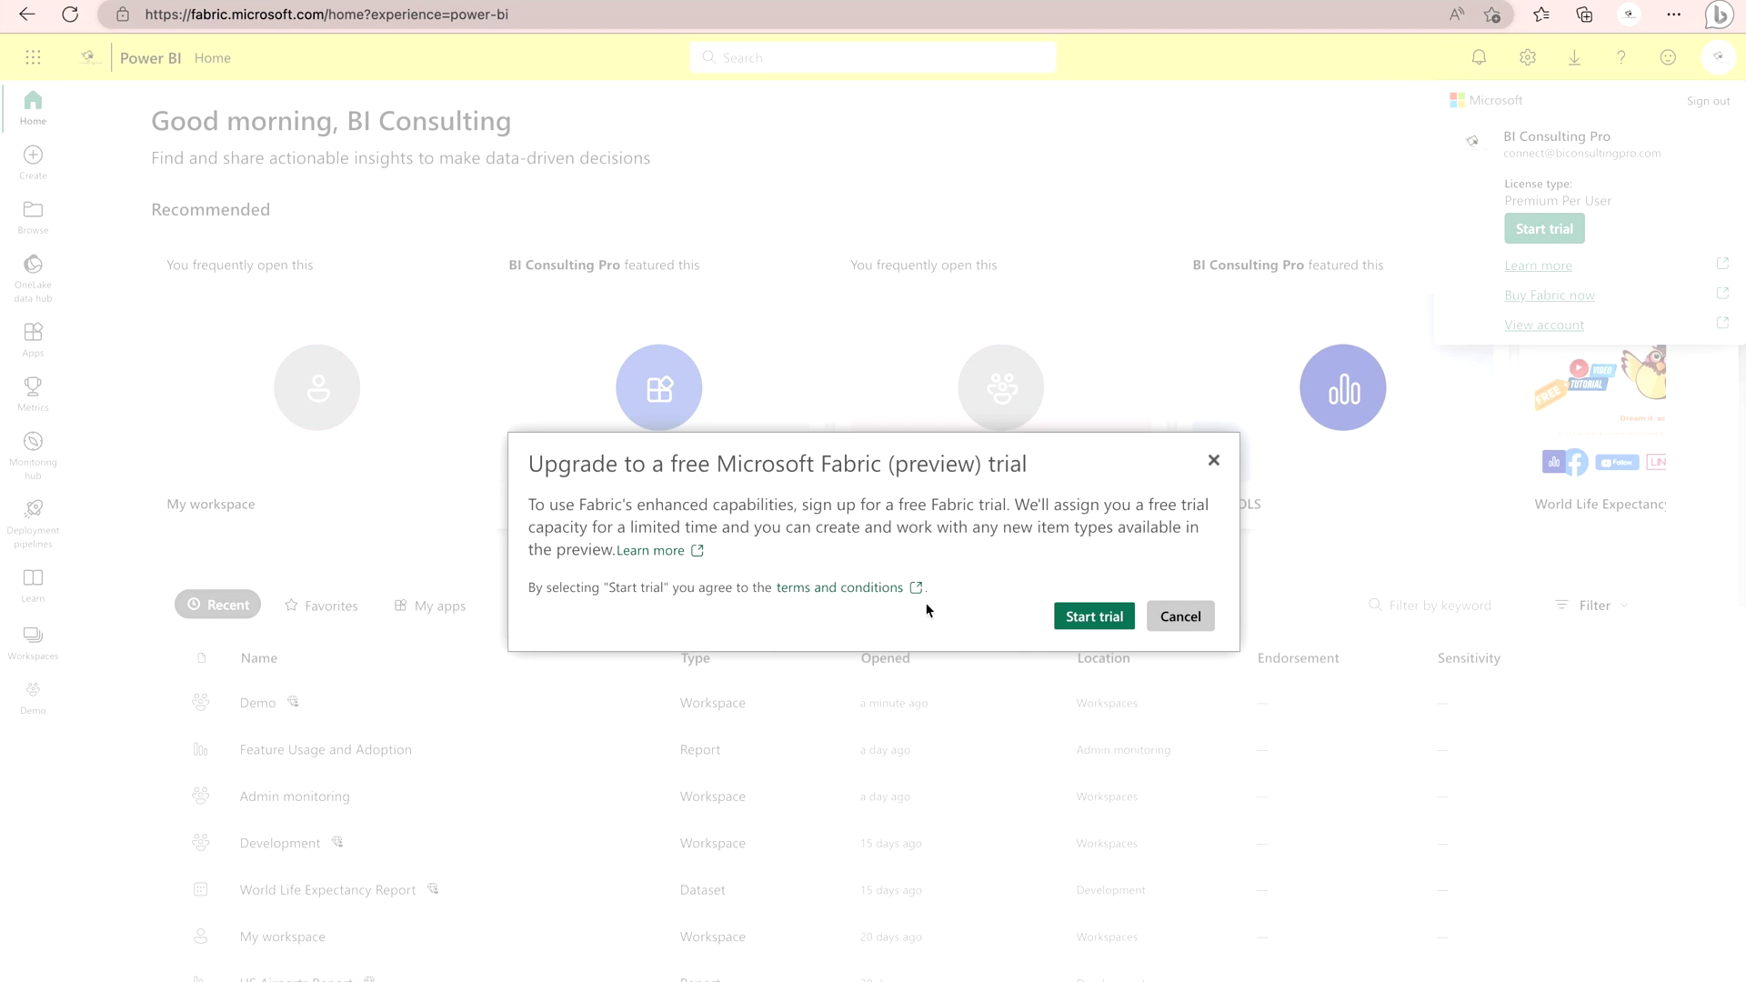
pyautogui.click(1039, 629)
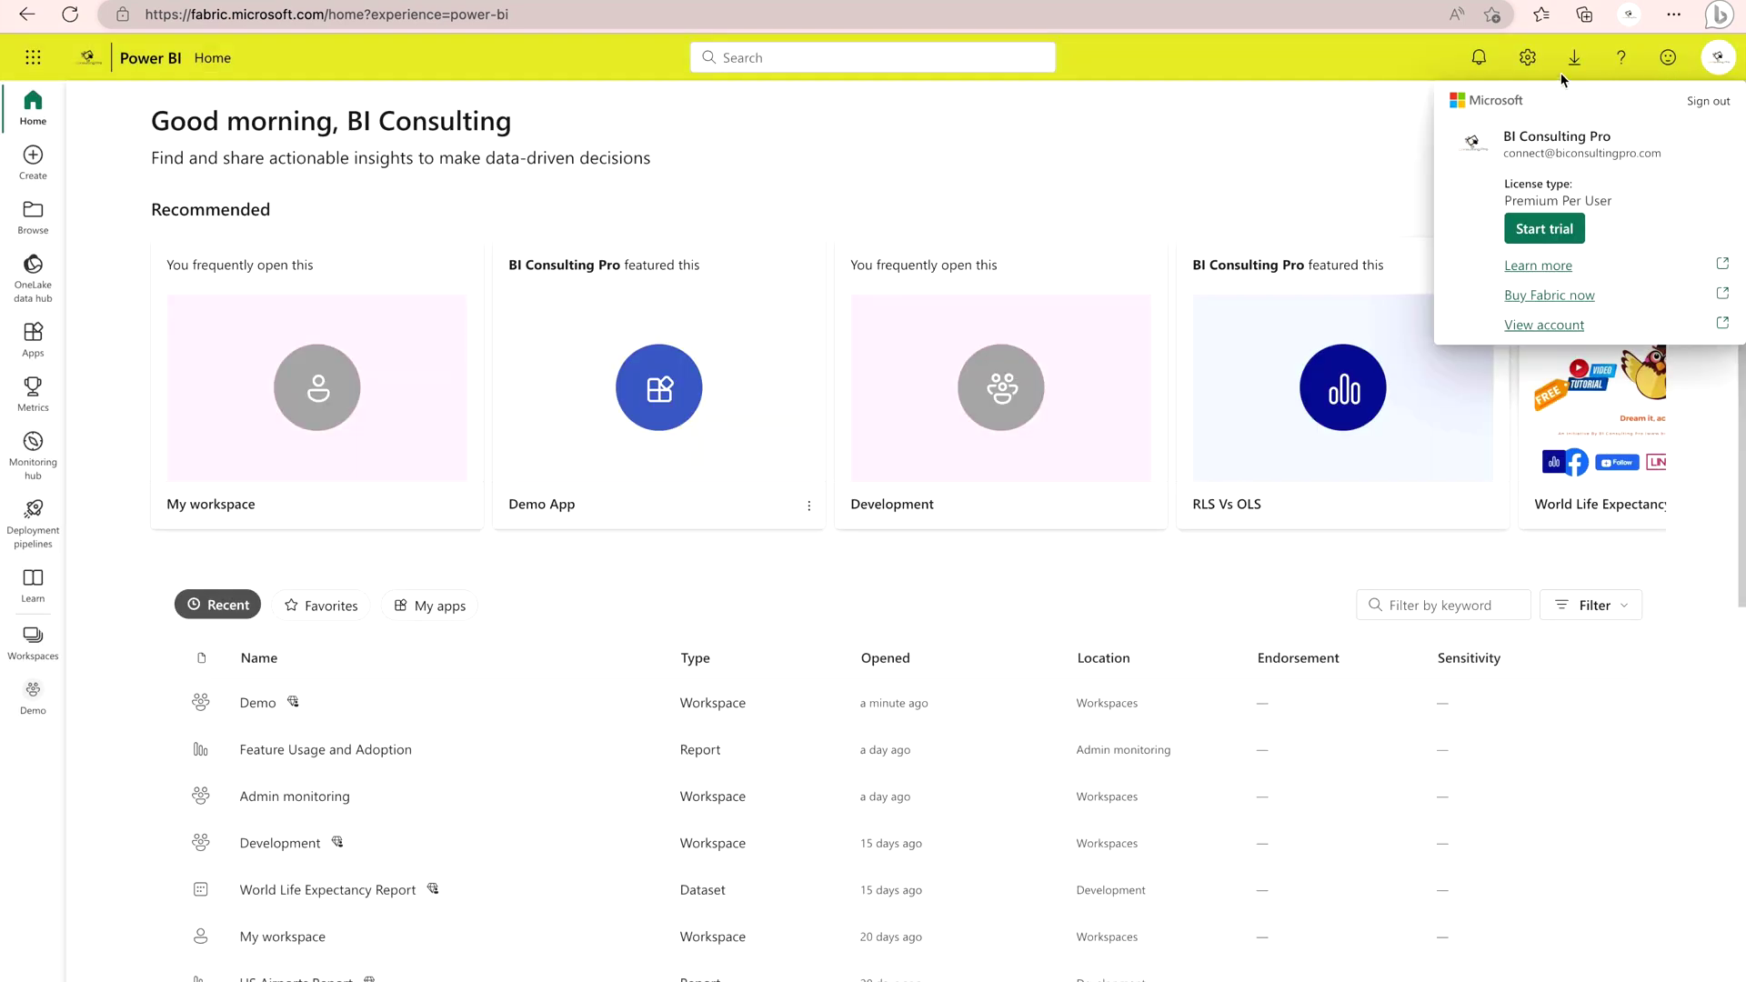
pyautogui.click(1361, 149)
pyautogui.click(1528, 56)
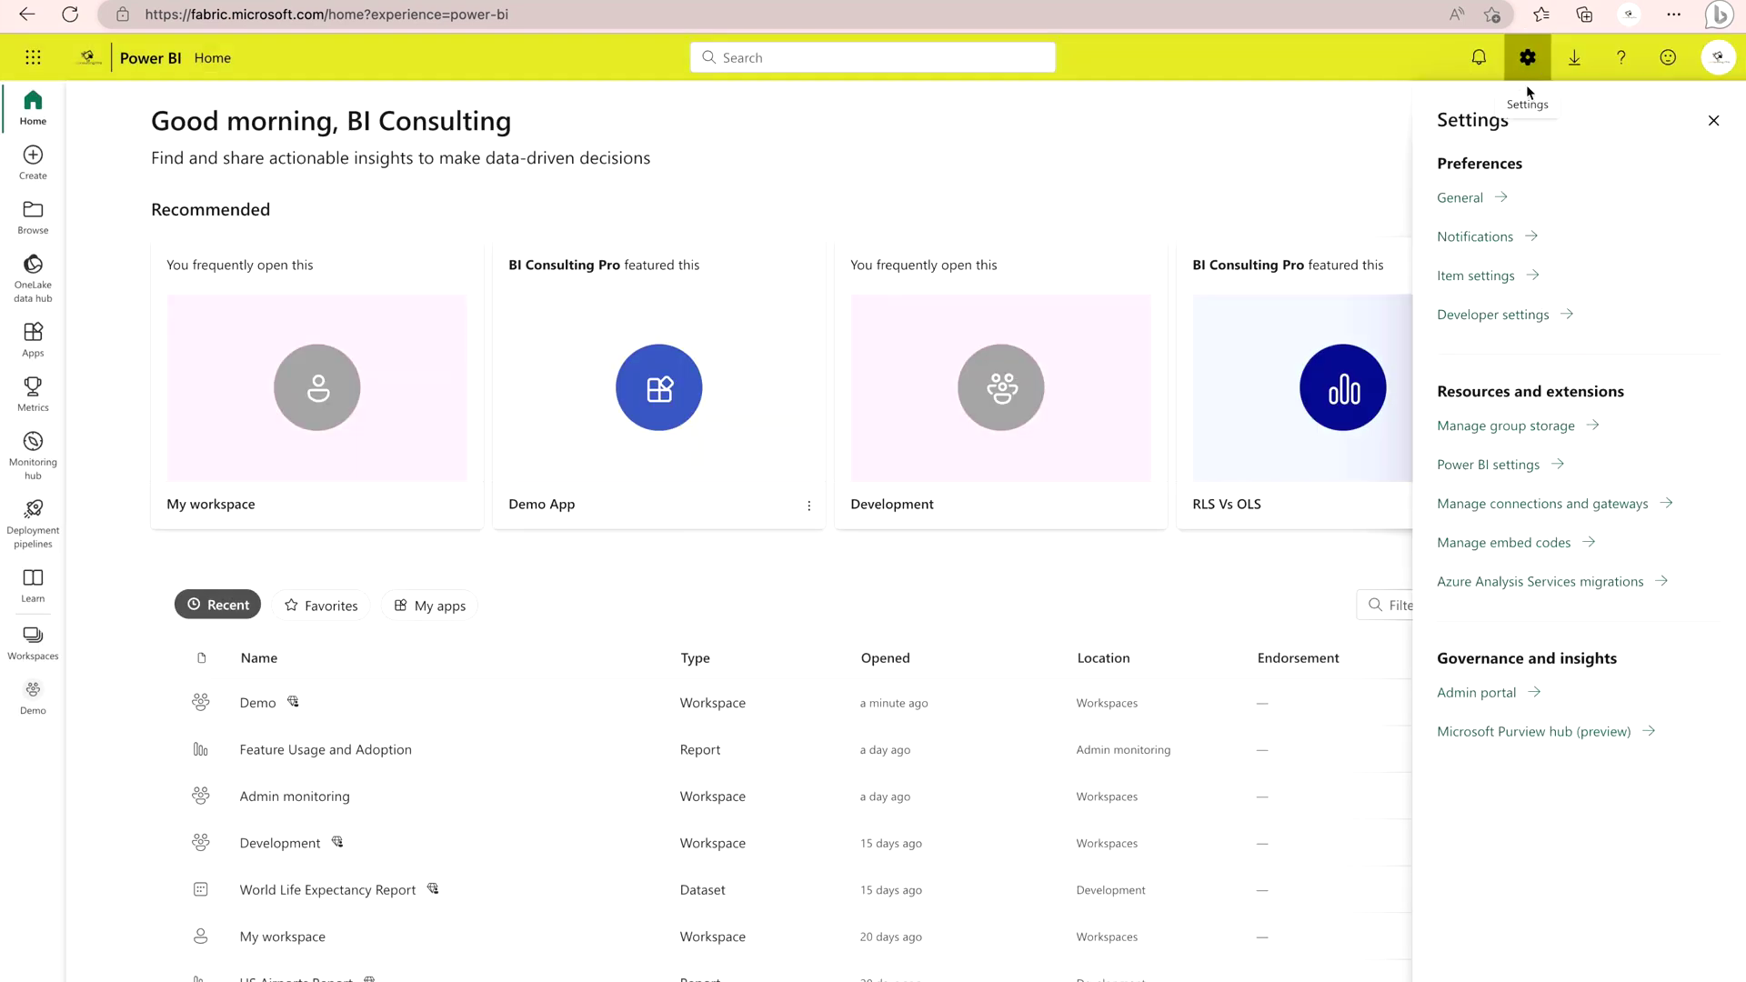
# - Enable 'Users can create Fabric items' for the entire organization in Tenant settings, then return Home
pyautogui.click(1473, 693)
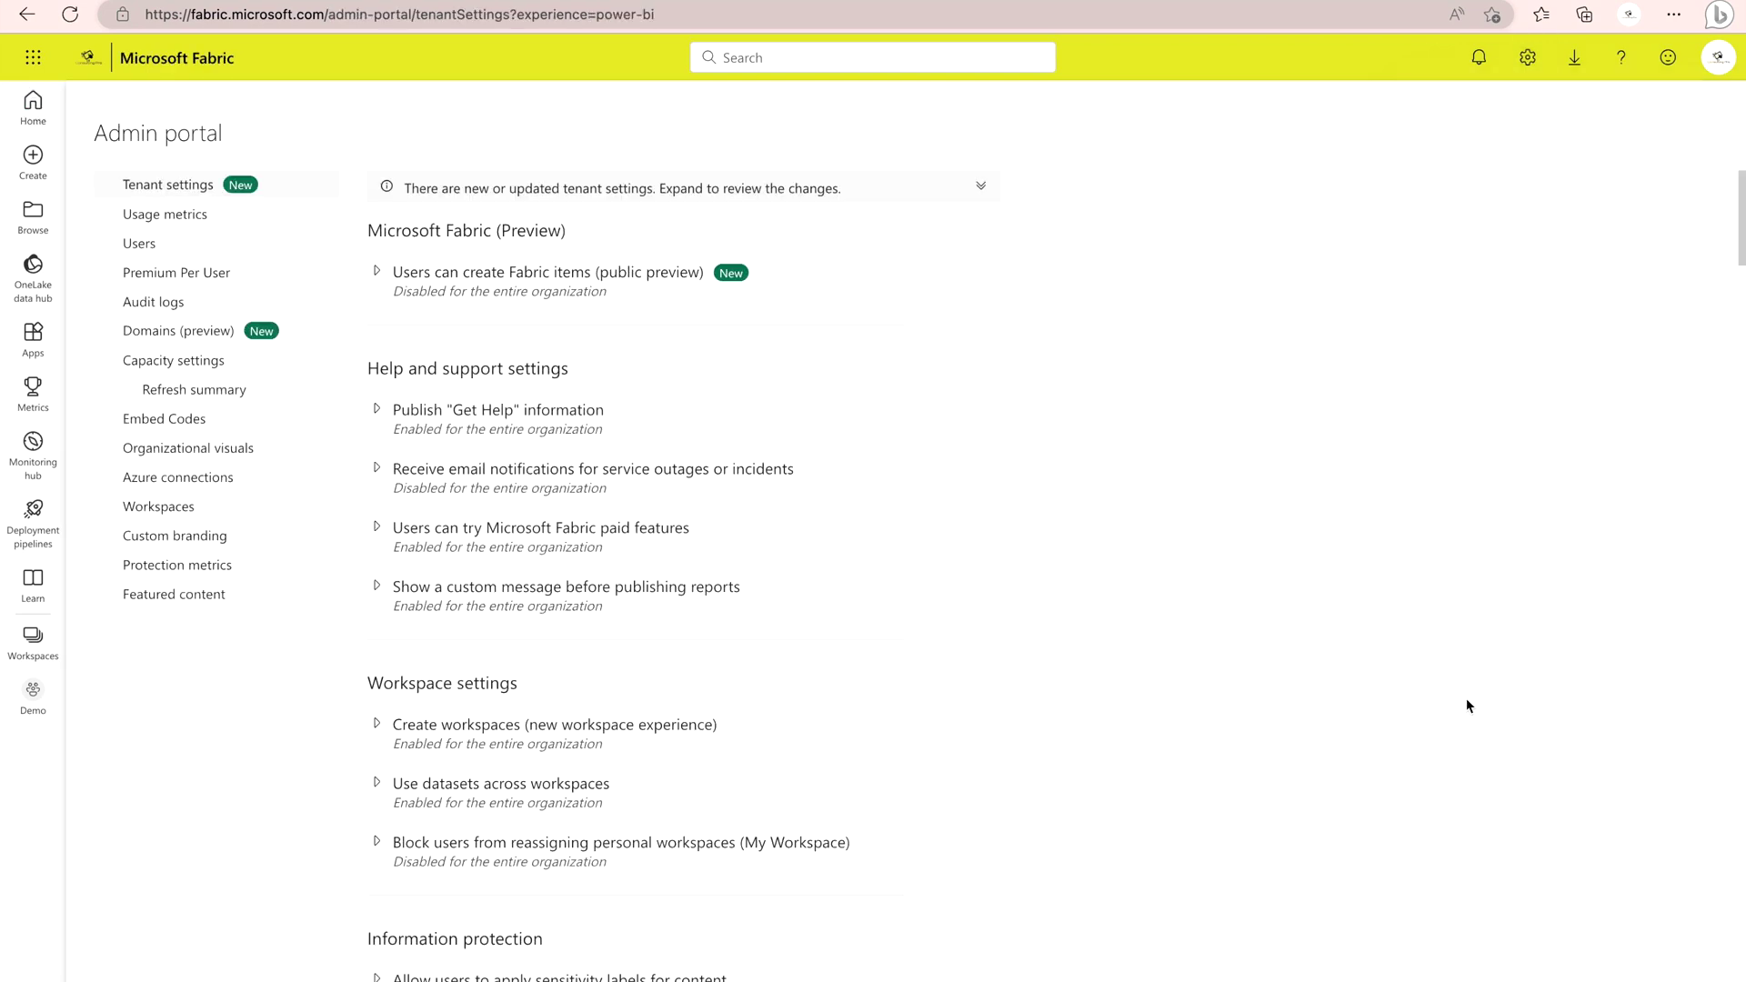
pyautogui.click(379, 274)
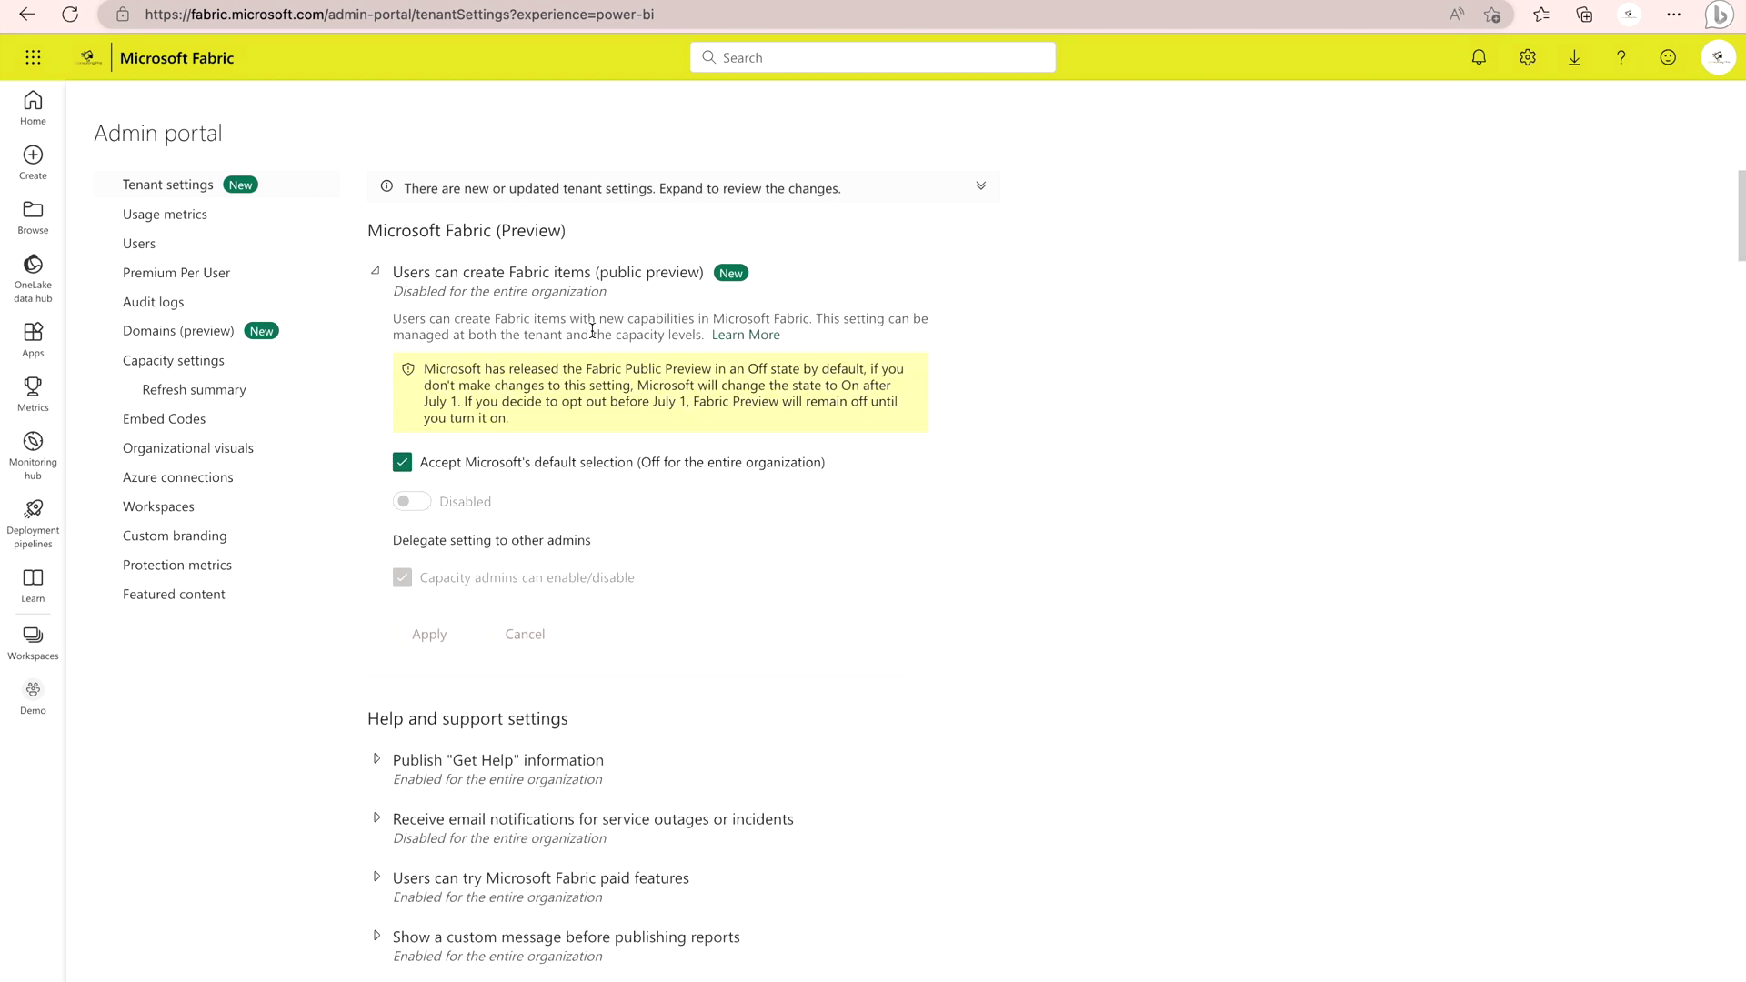
pyautogui.click(401, 462)
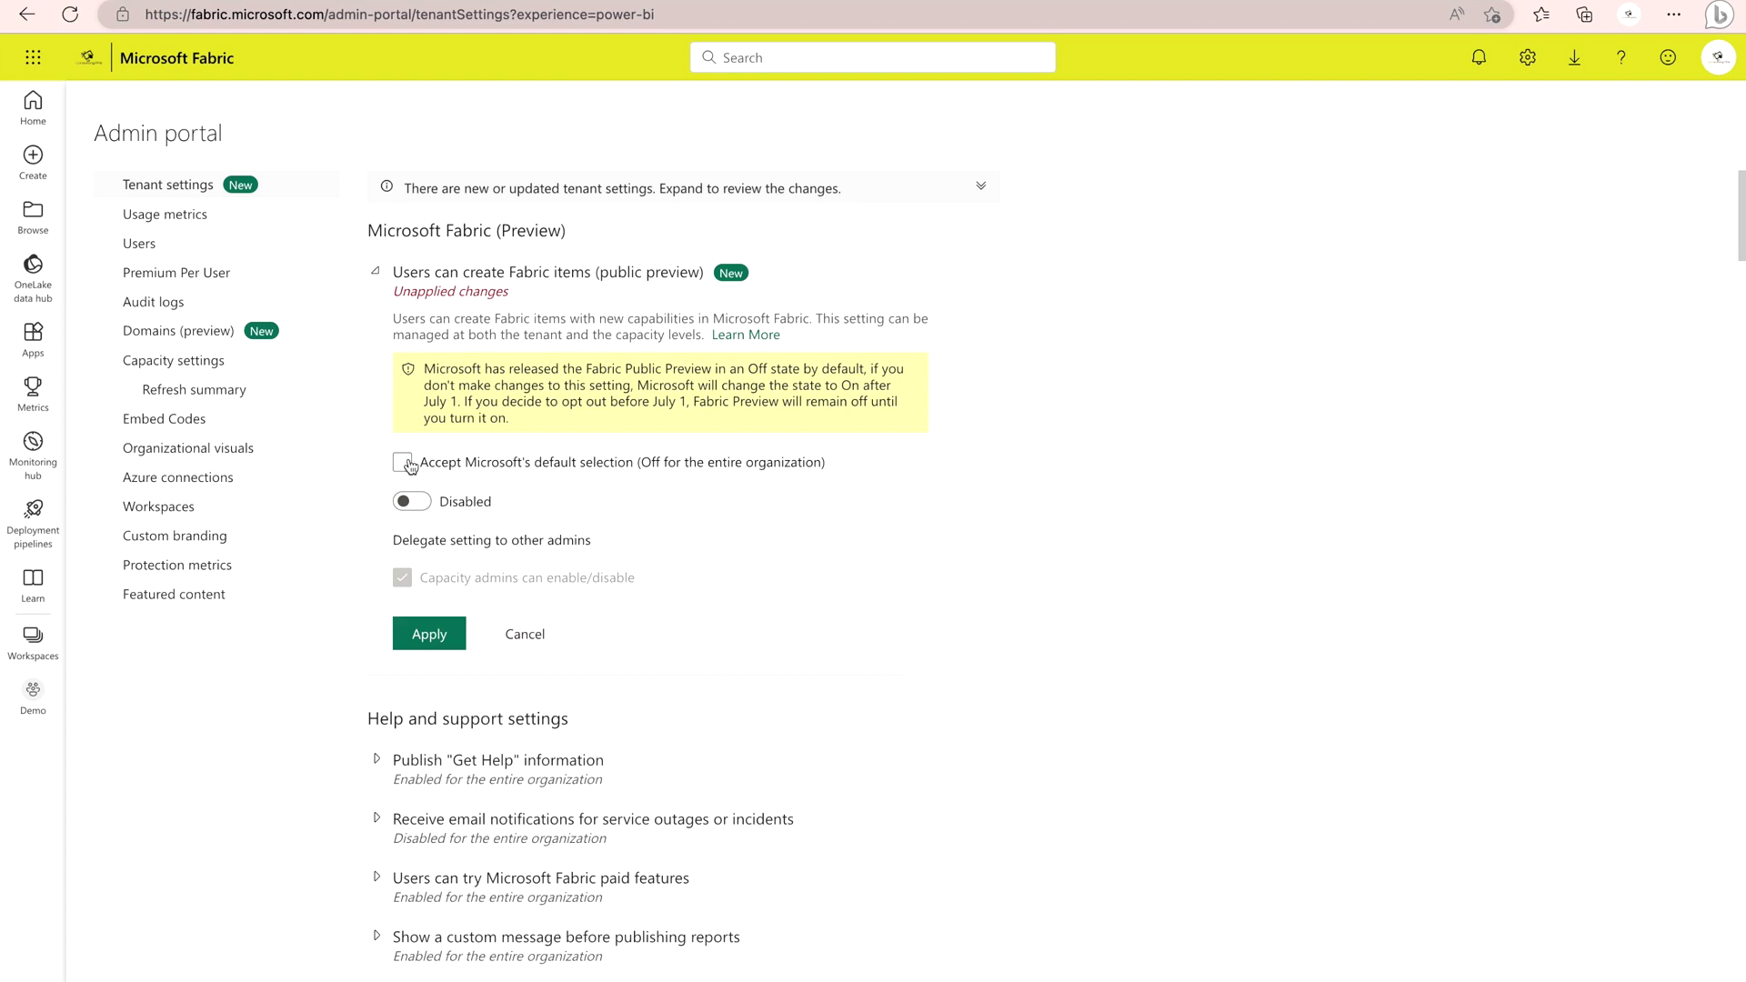
pyautogui.click(419, 507)
pyautogui.click(400, 616)
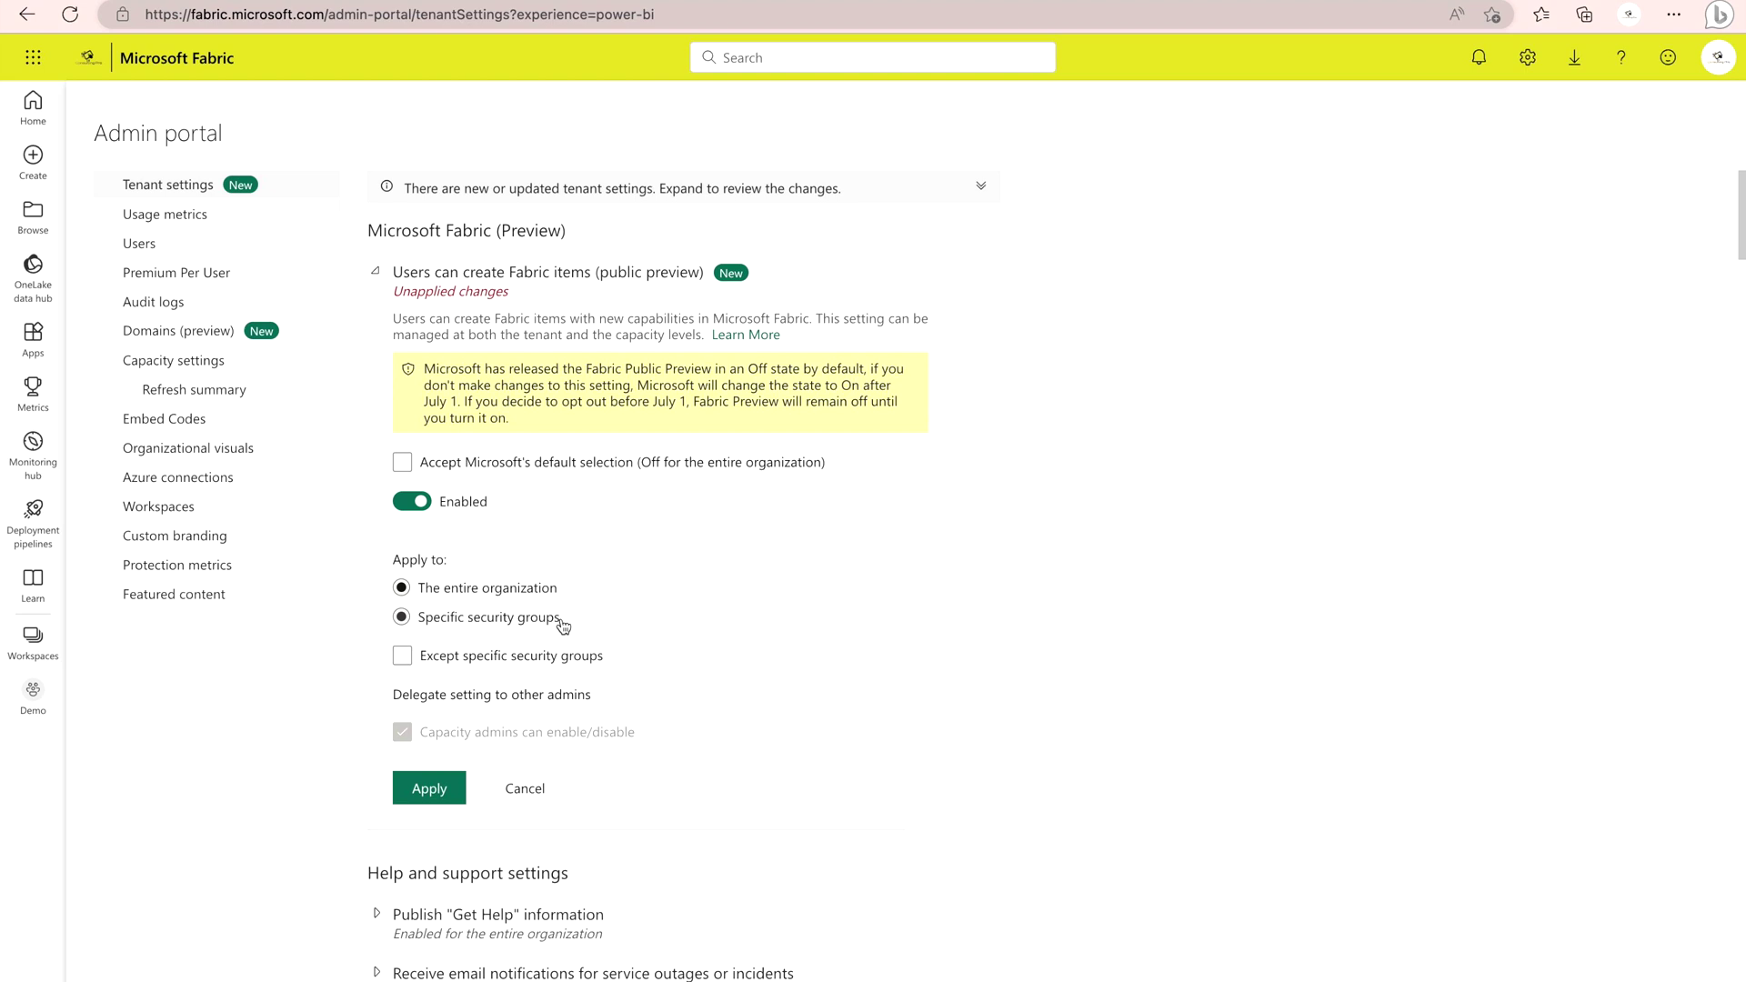
pyautogui.click(422, 791)
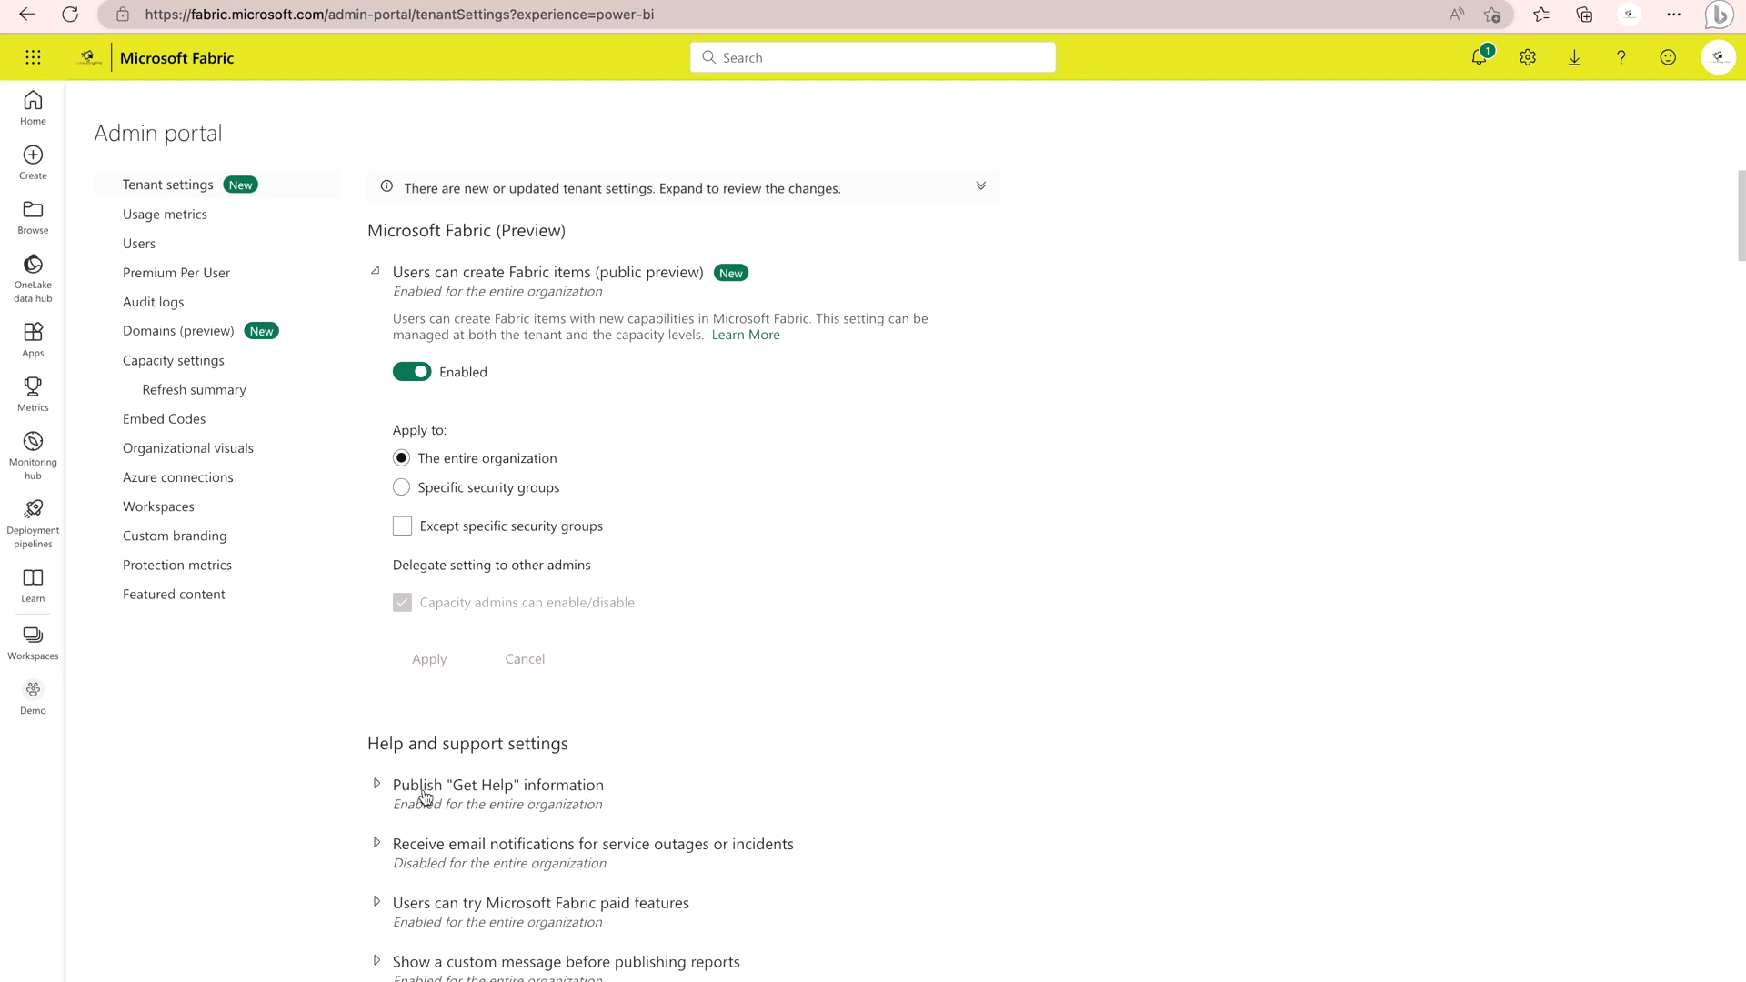
pyautogui.click(32, 105)
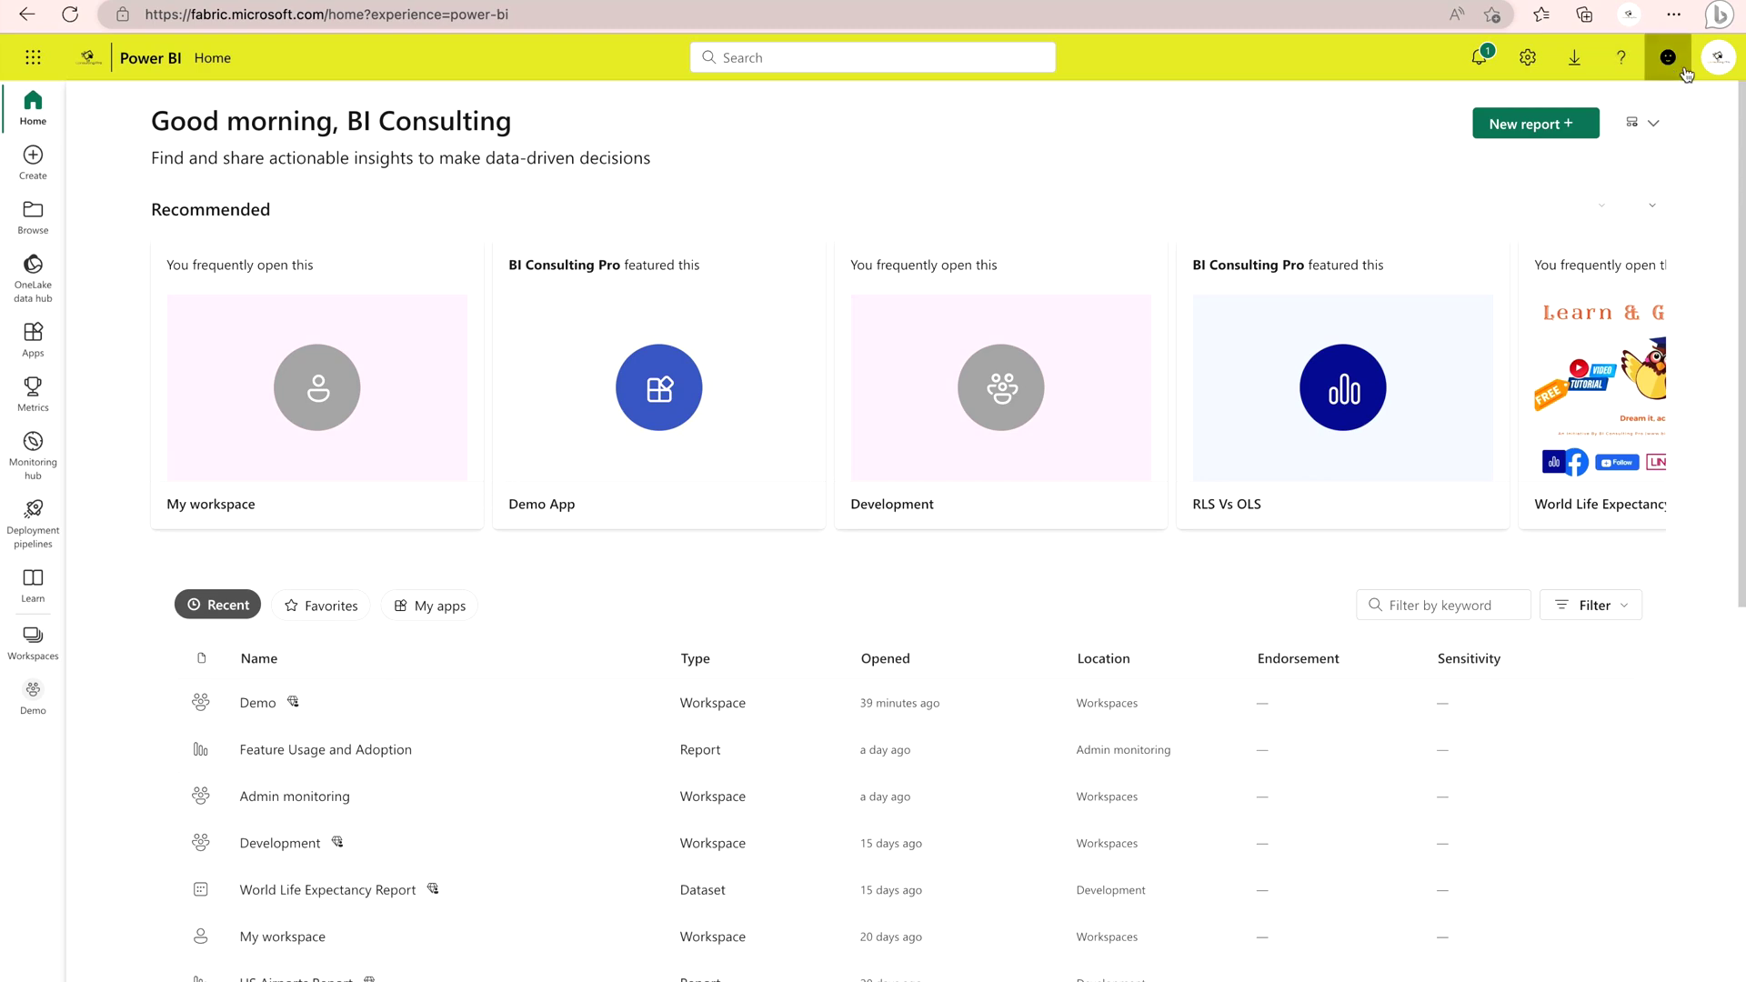
# - Start the free Fabric trial sign-up from the account menu
pyautogui.click(1718, 59)
pyautogui.click(1542, 228)
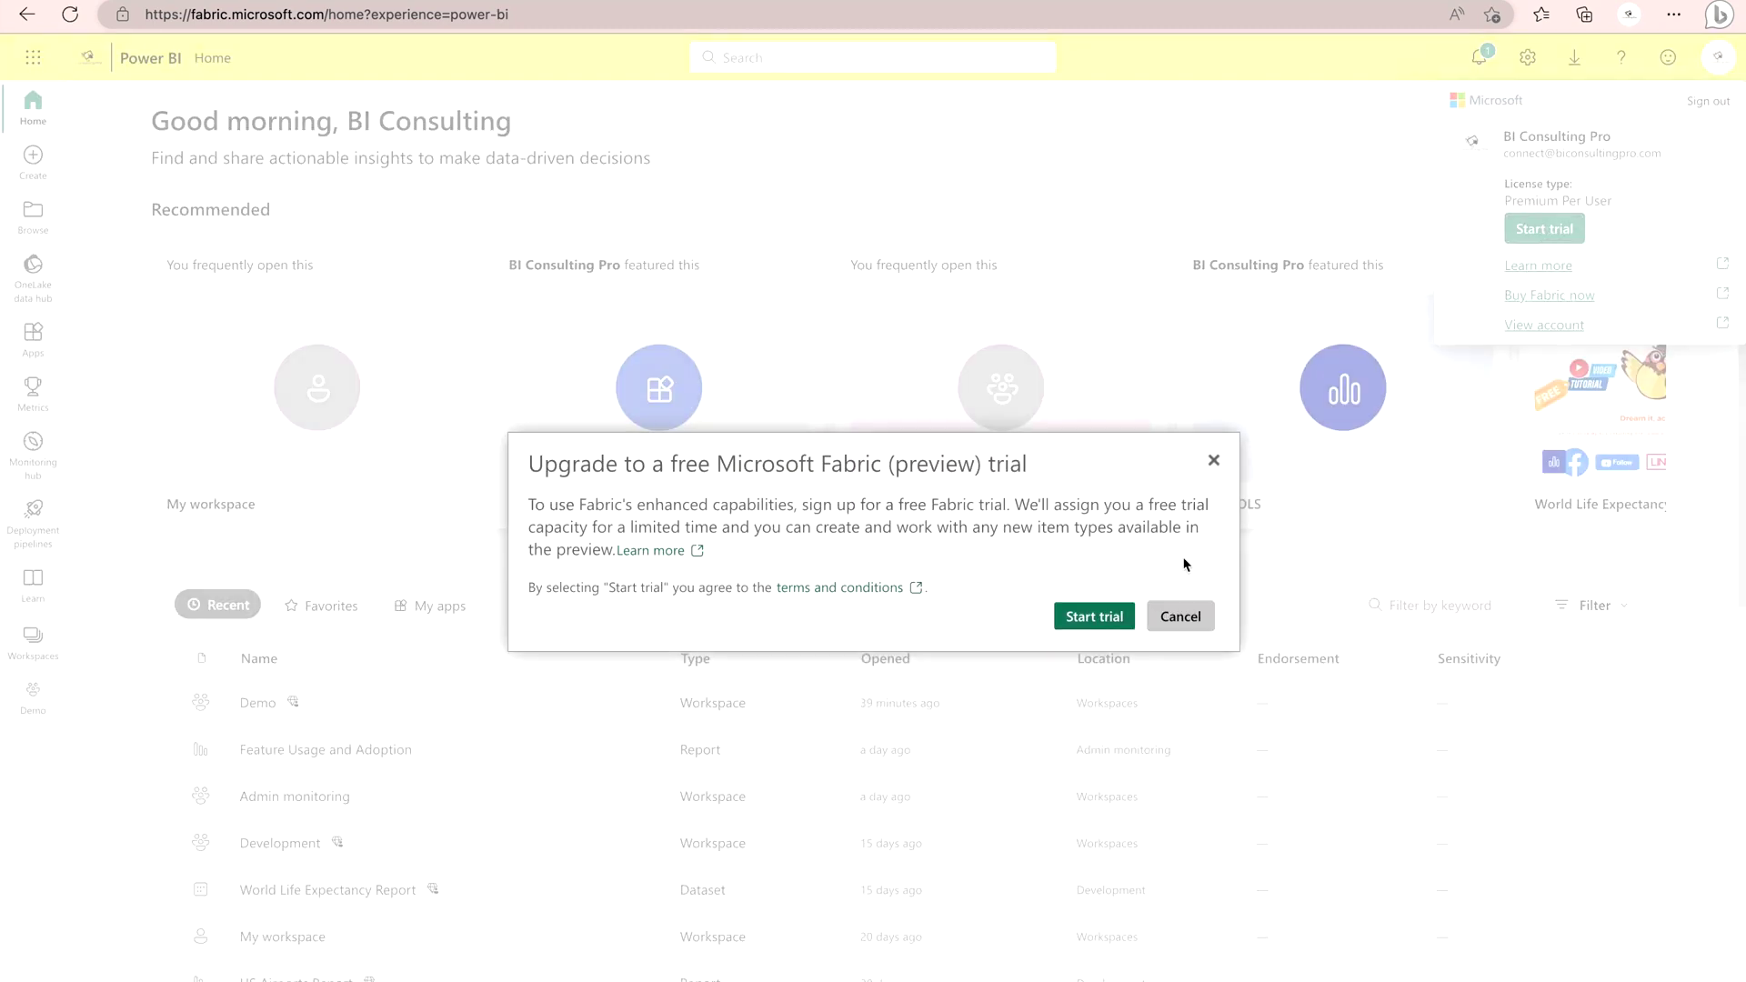
pyautogui.click(1108, 618)
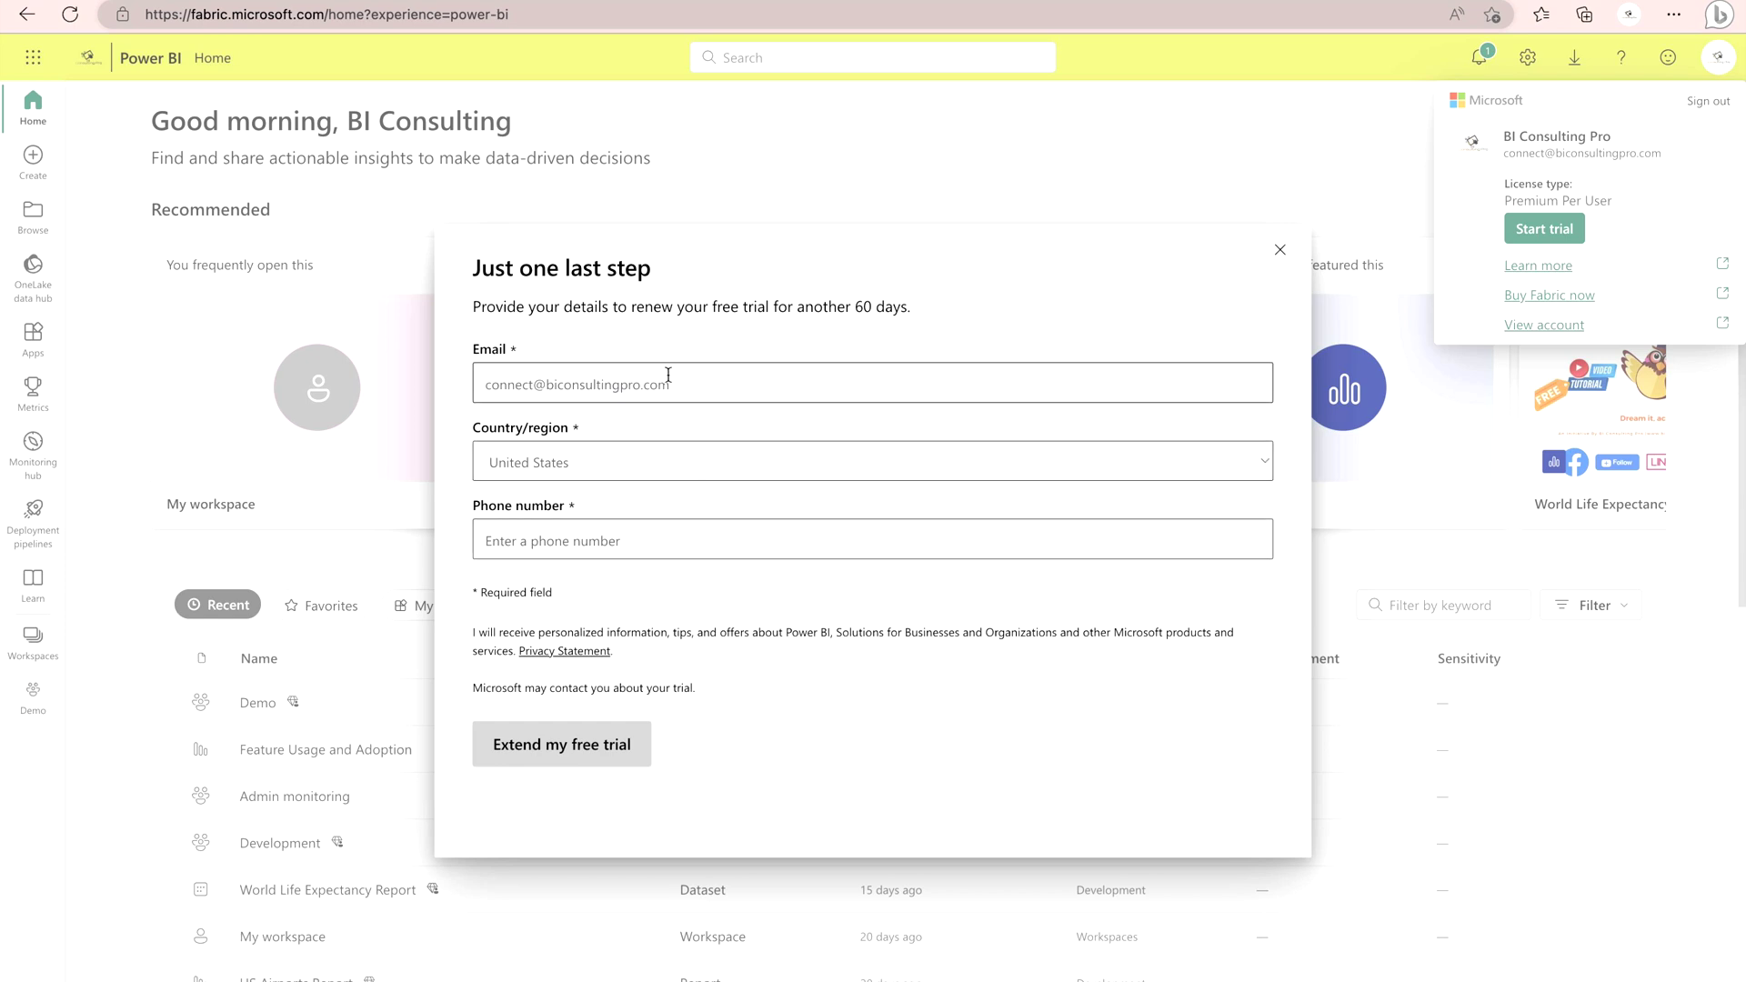
# - Complete the trial form with Netherlands, a phone number and consent, and submit it
pyautogui.click(591, 473)
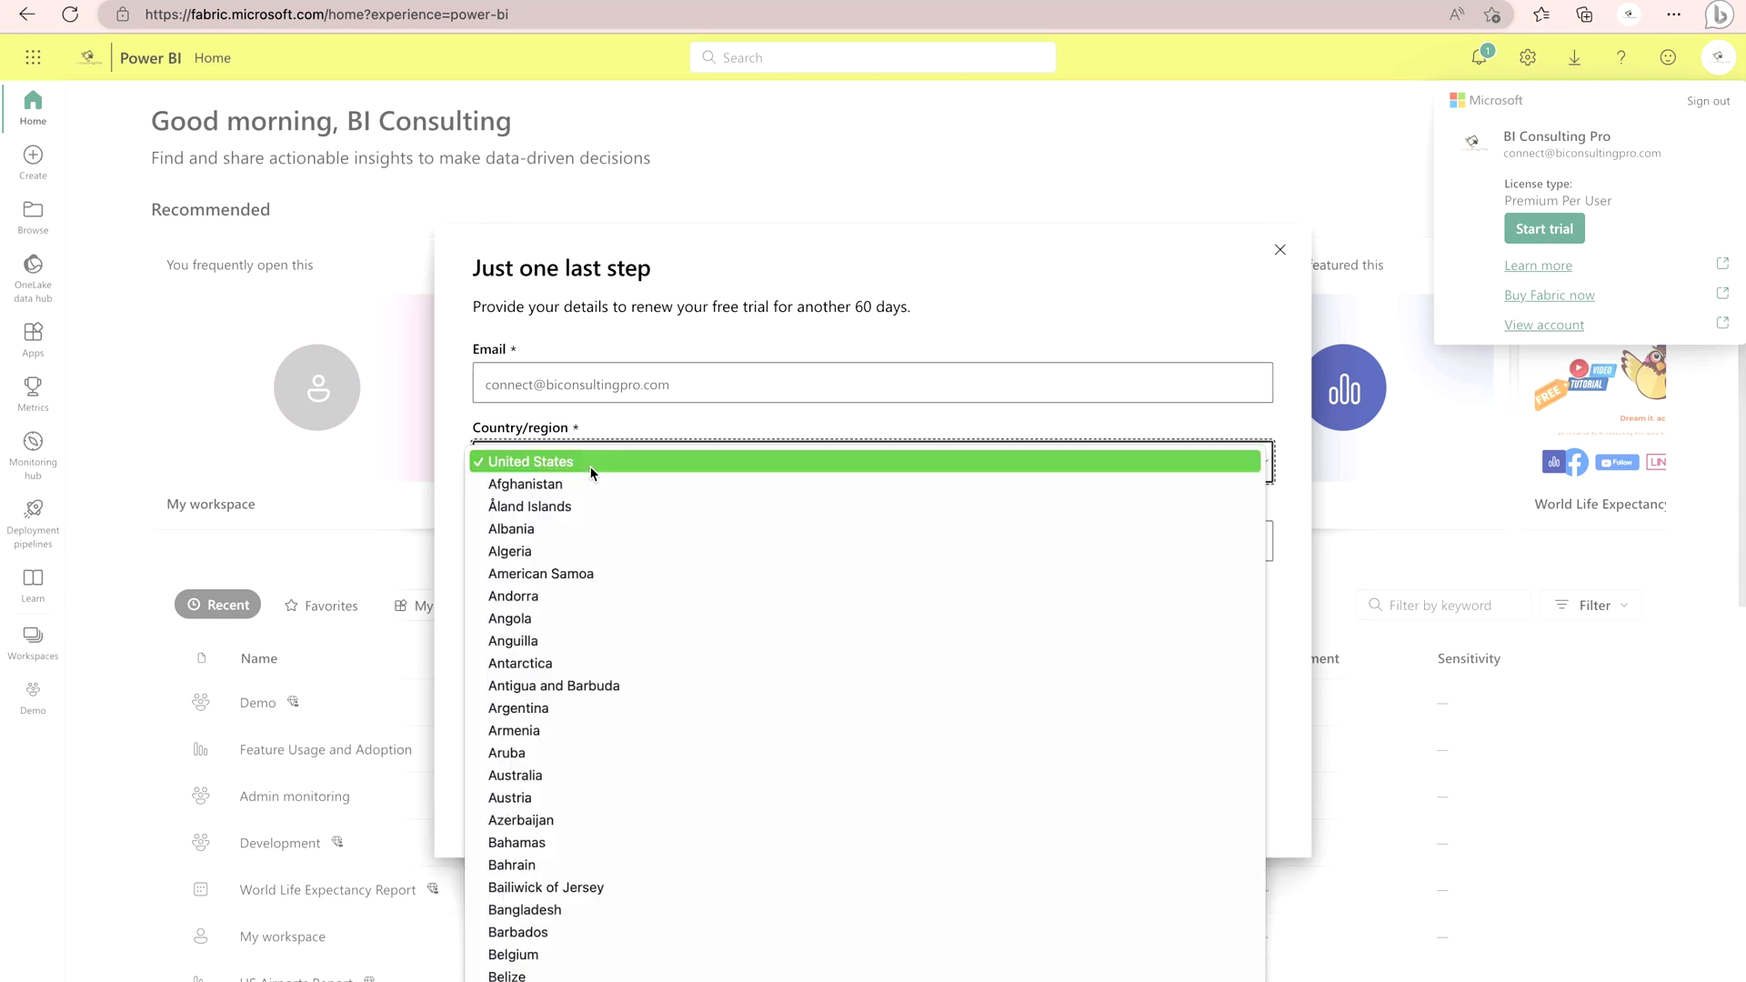
pyautogui.write('neth')
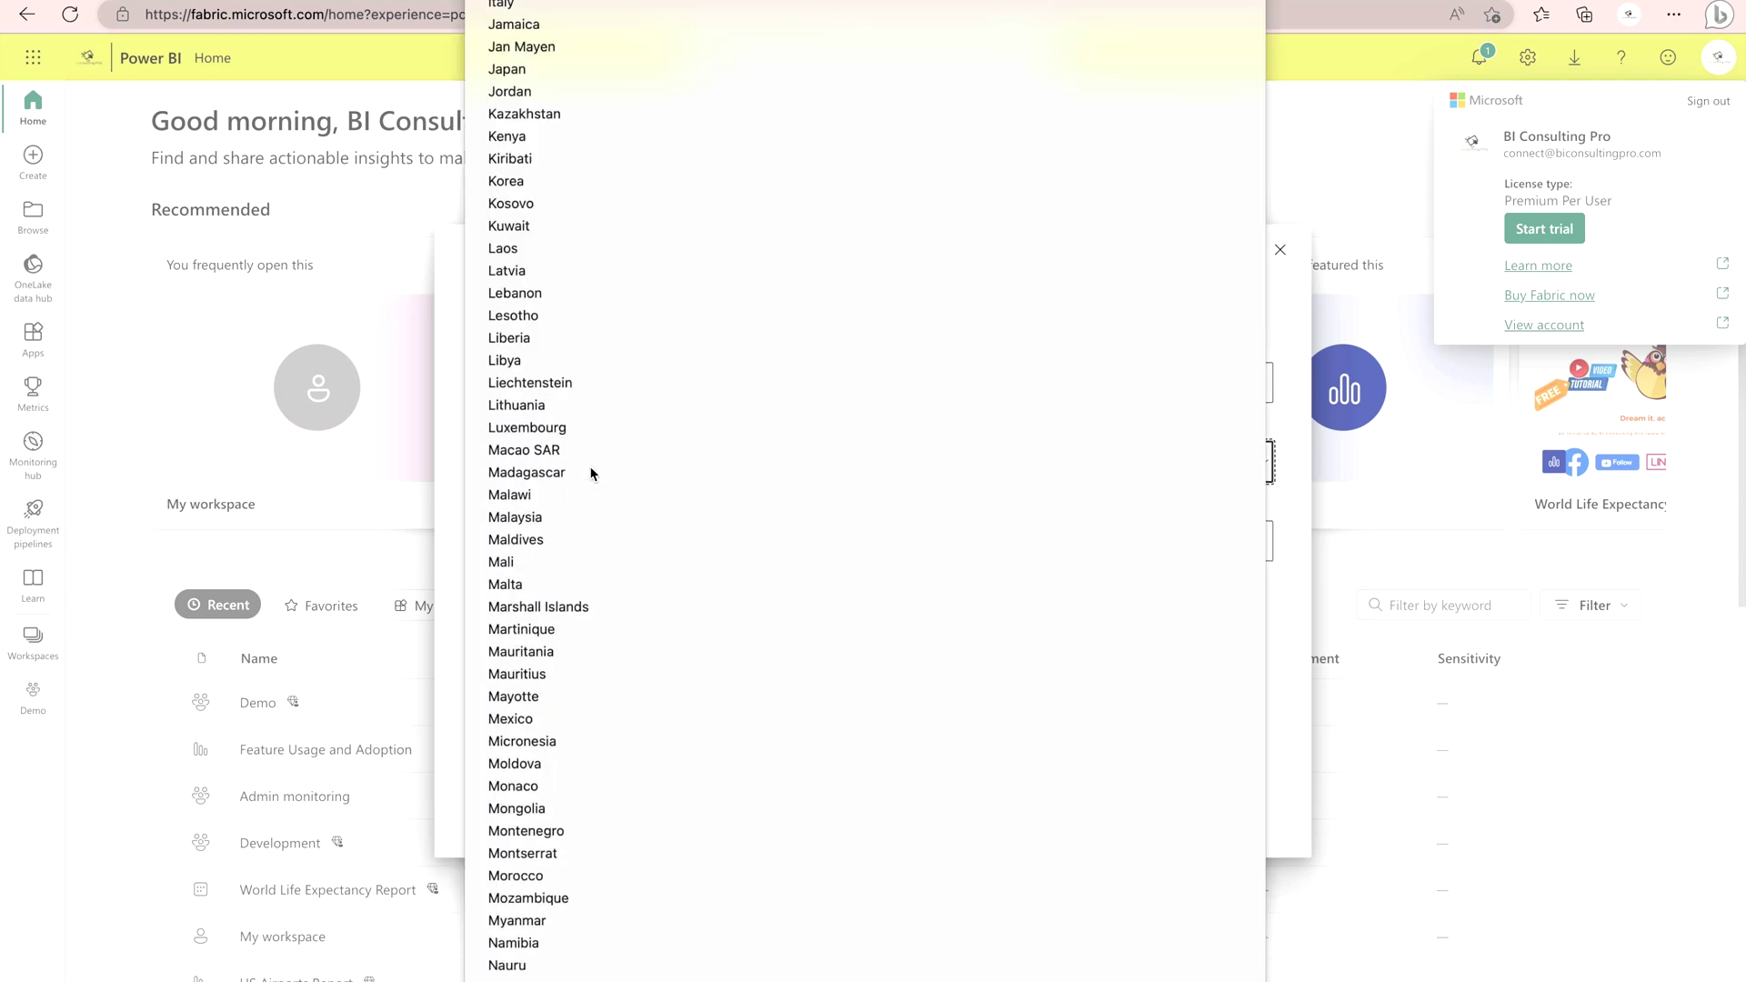
pyautogui.press('Return')
pyautogui.click(557, 537)
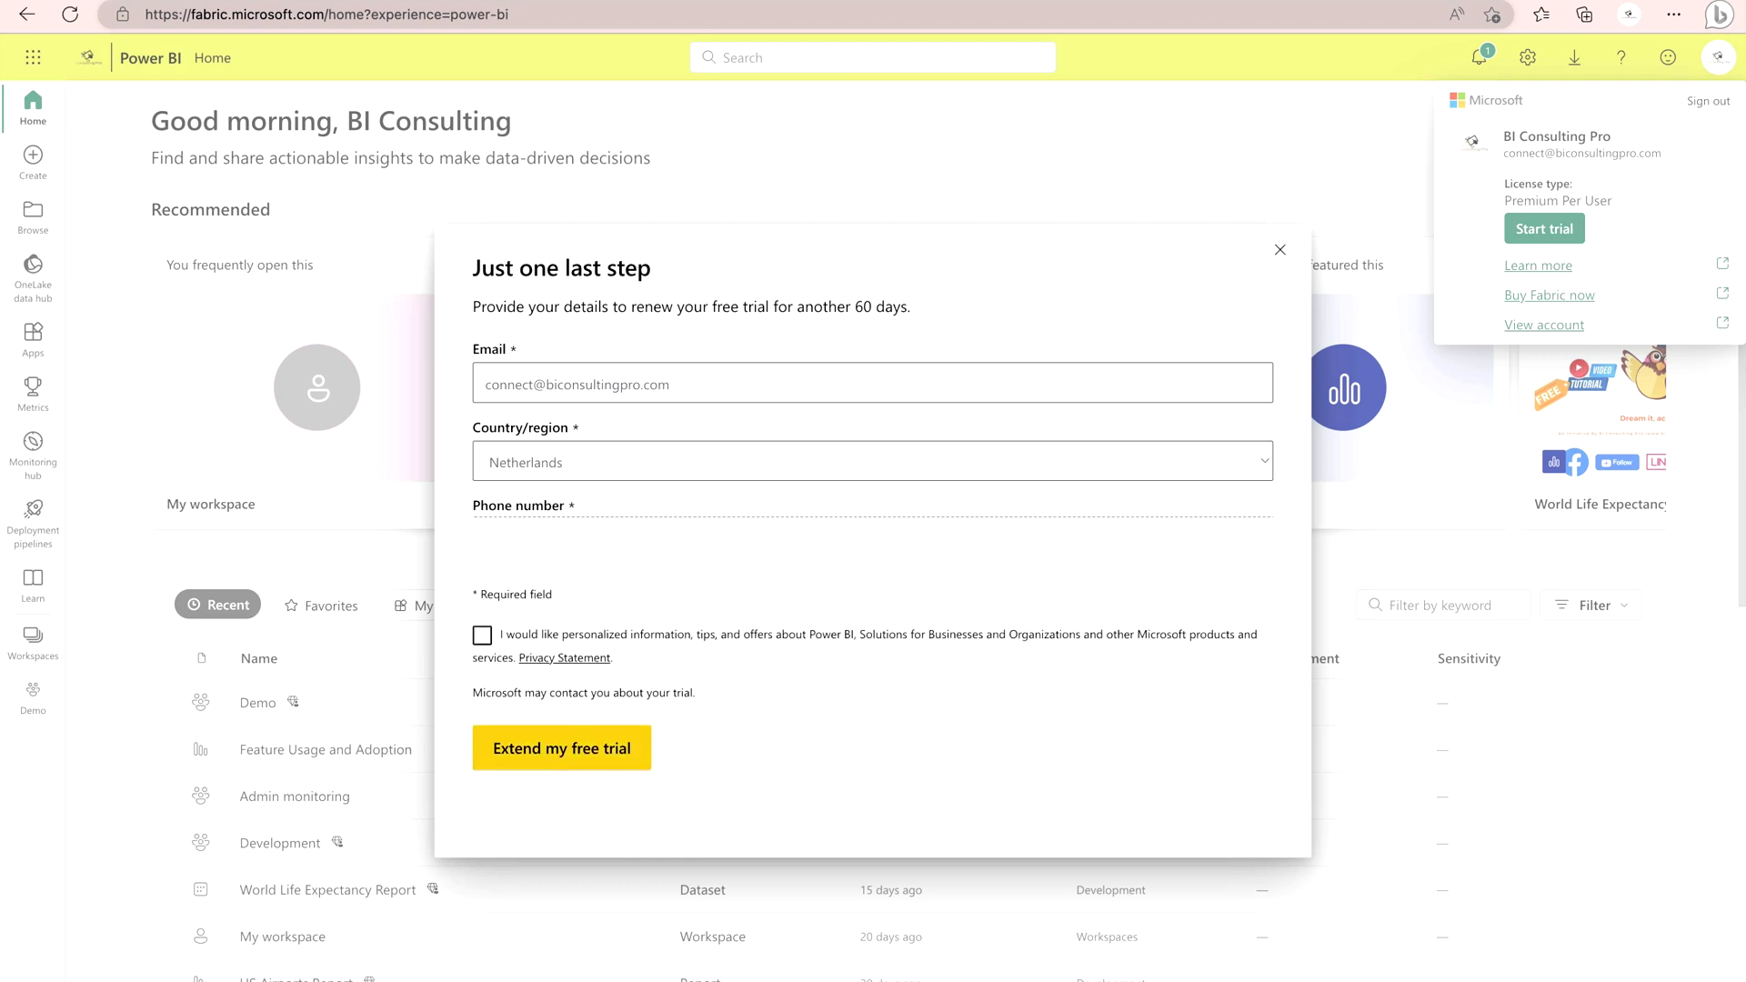
pyautogui.click(482, 634)
pyautogui.click(586, 771)
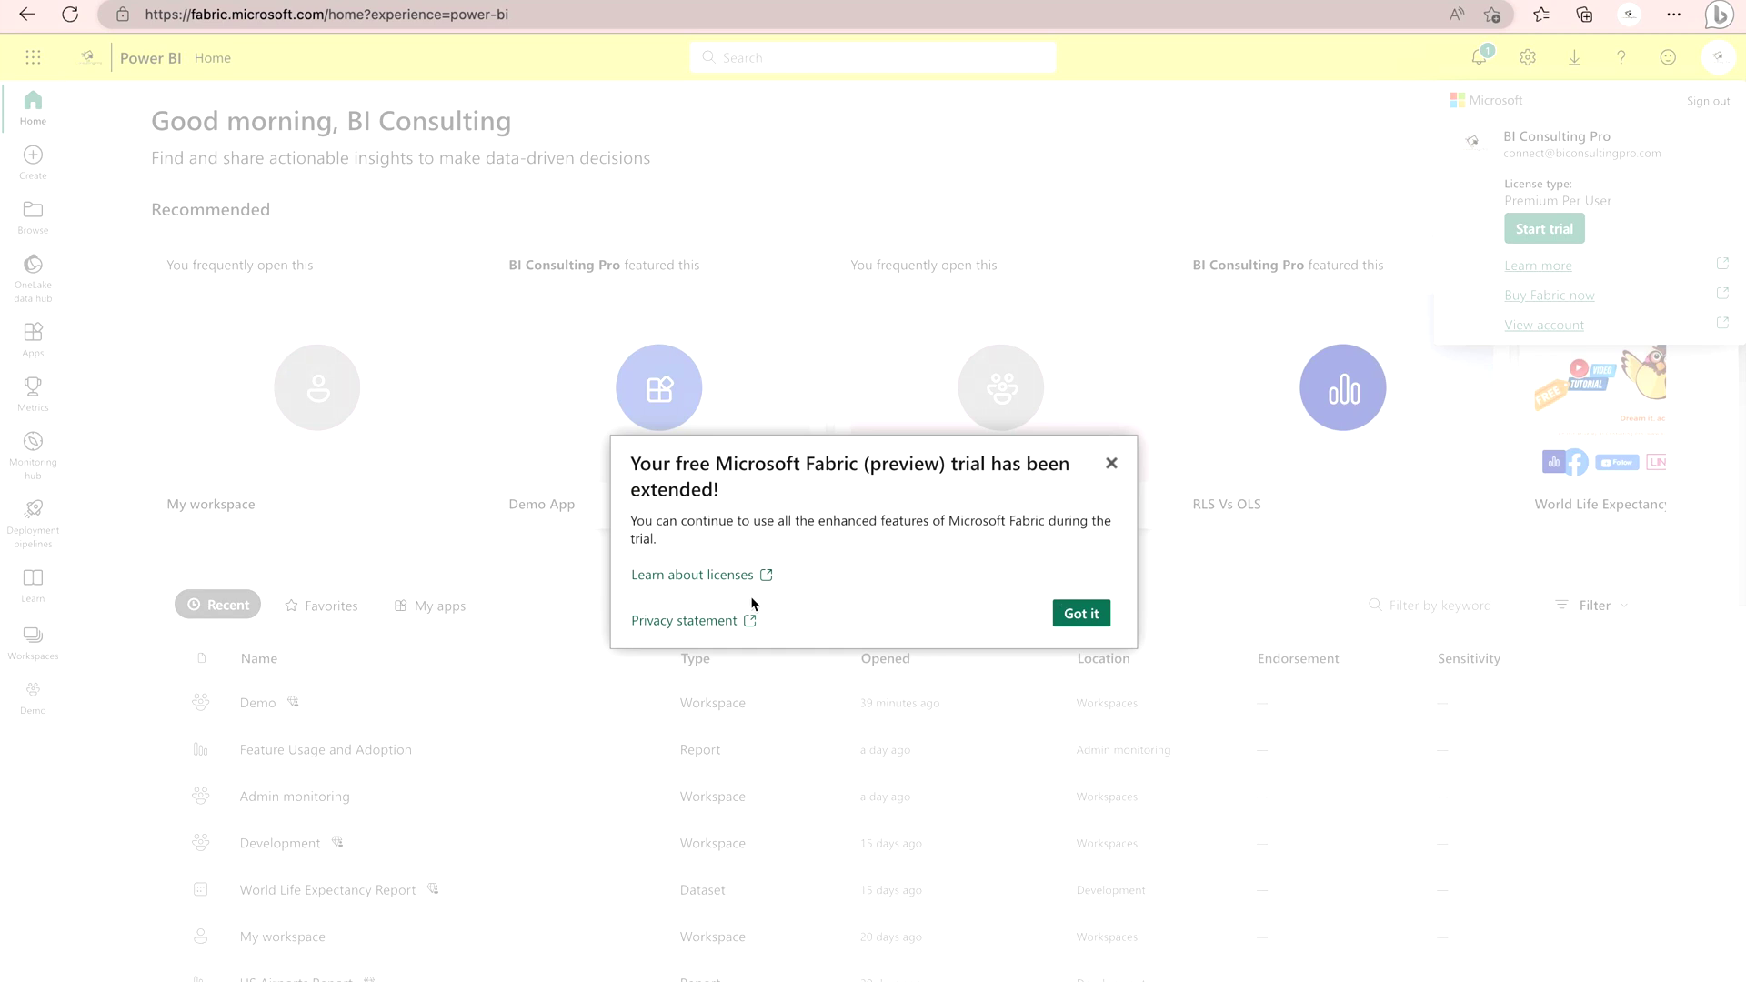
pyautogui.click(1080, 613)
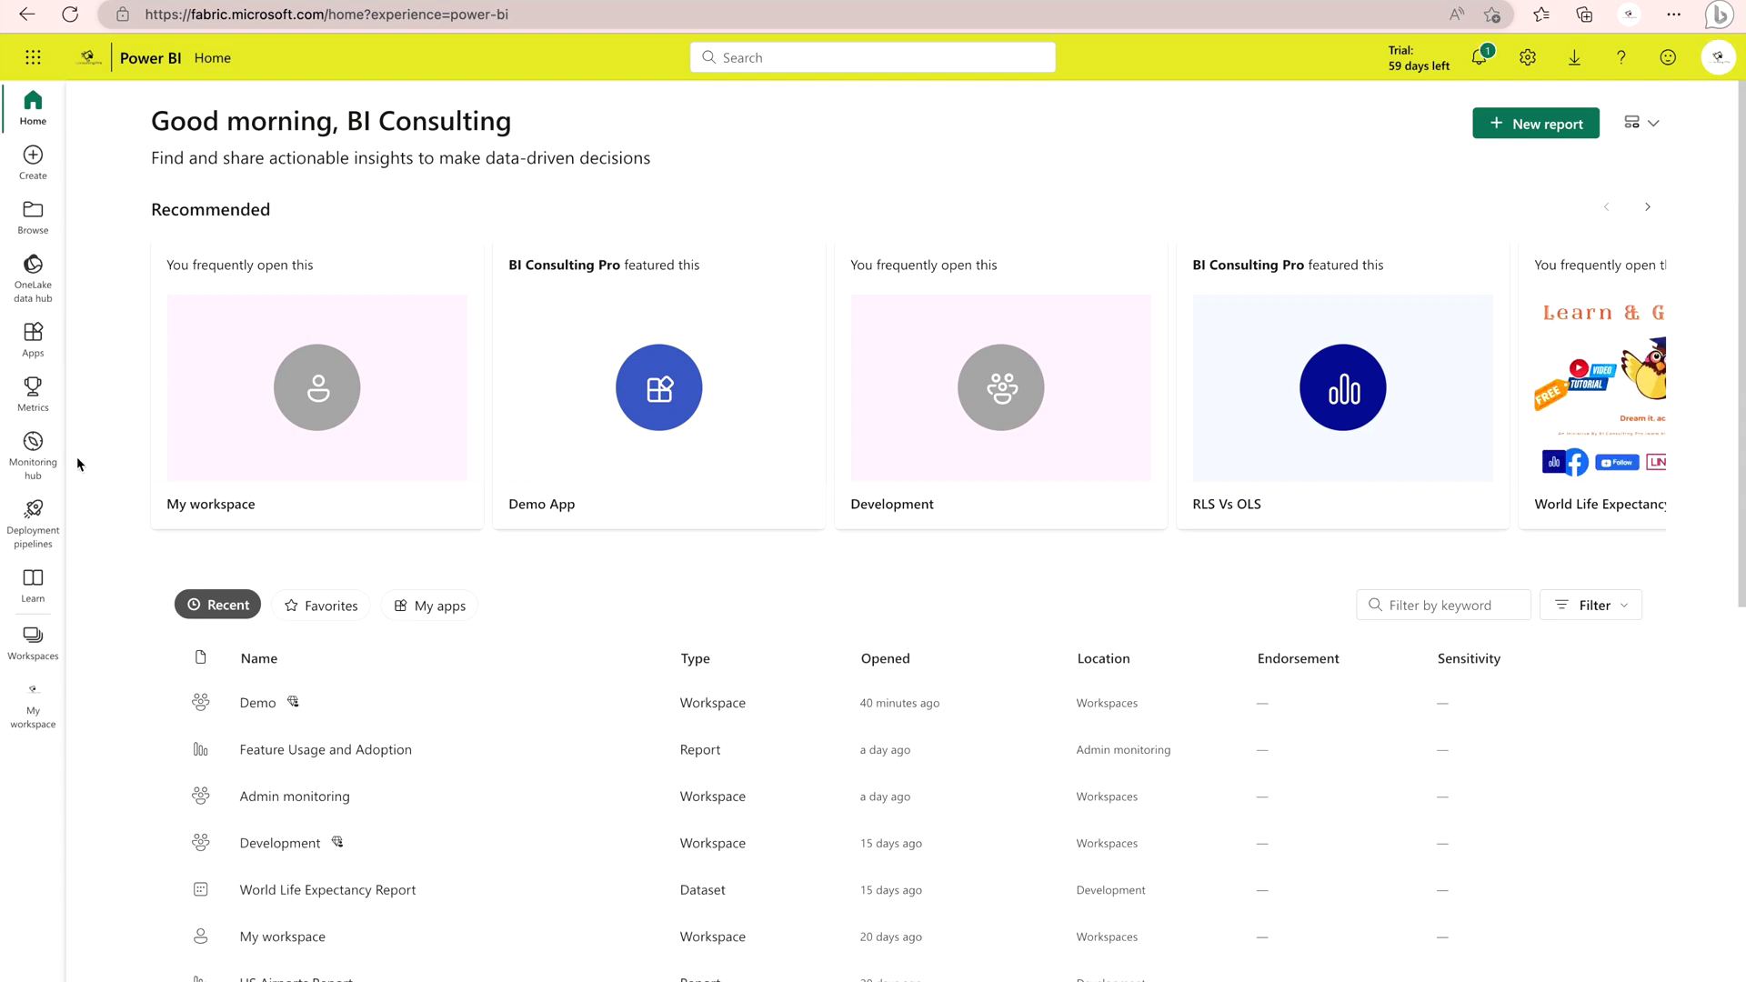
pyautogui.click(42, 668)
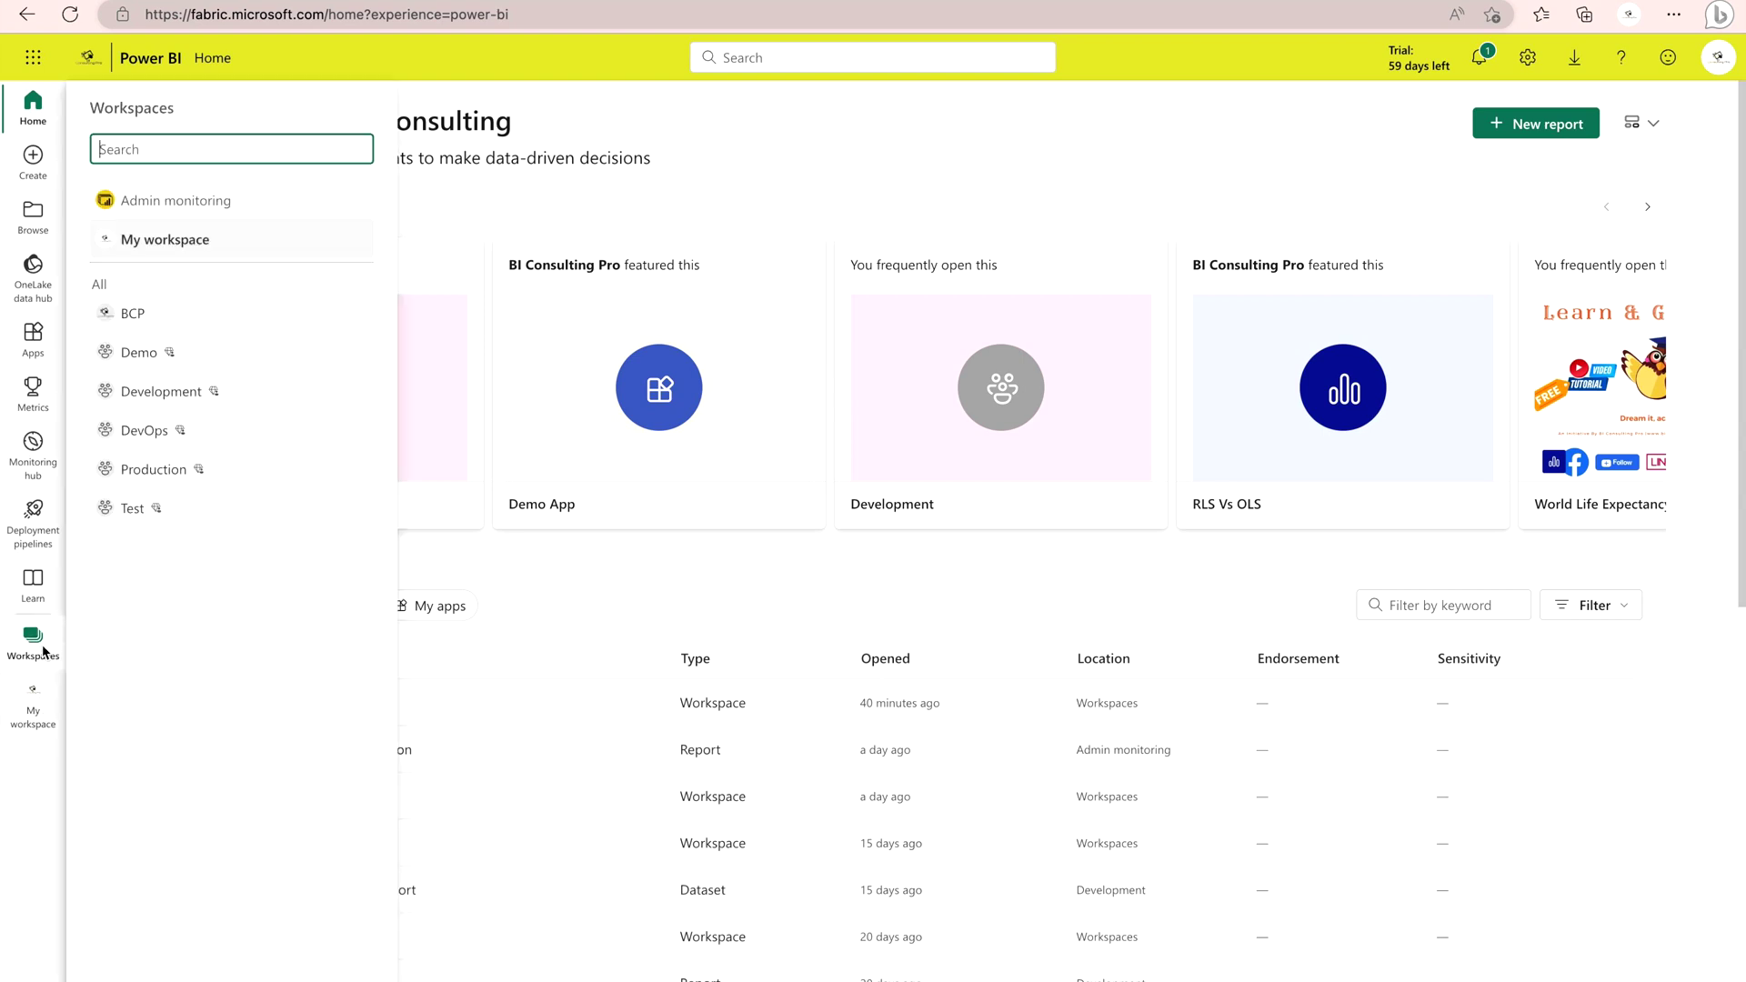
pyautogui.click(185, 239)
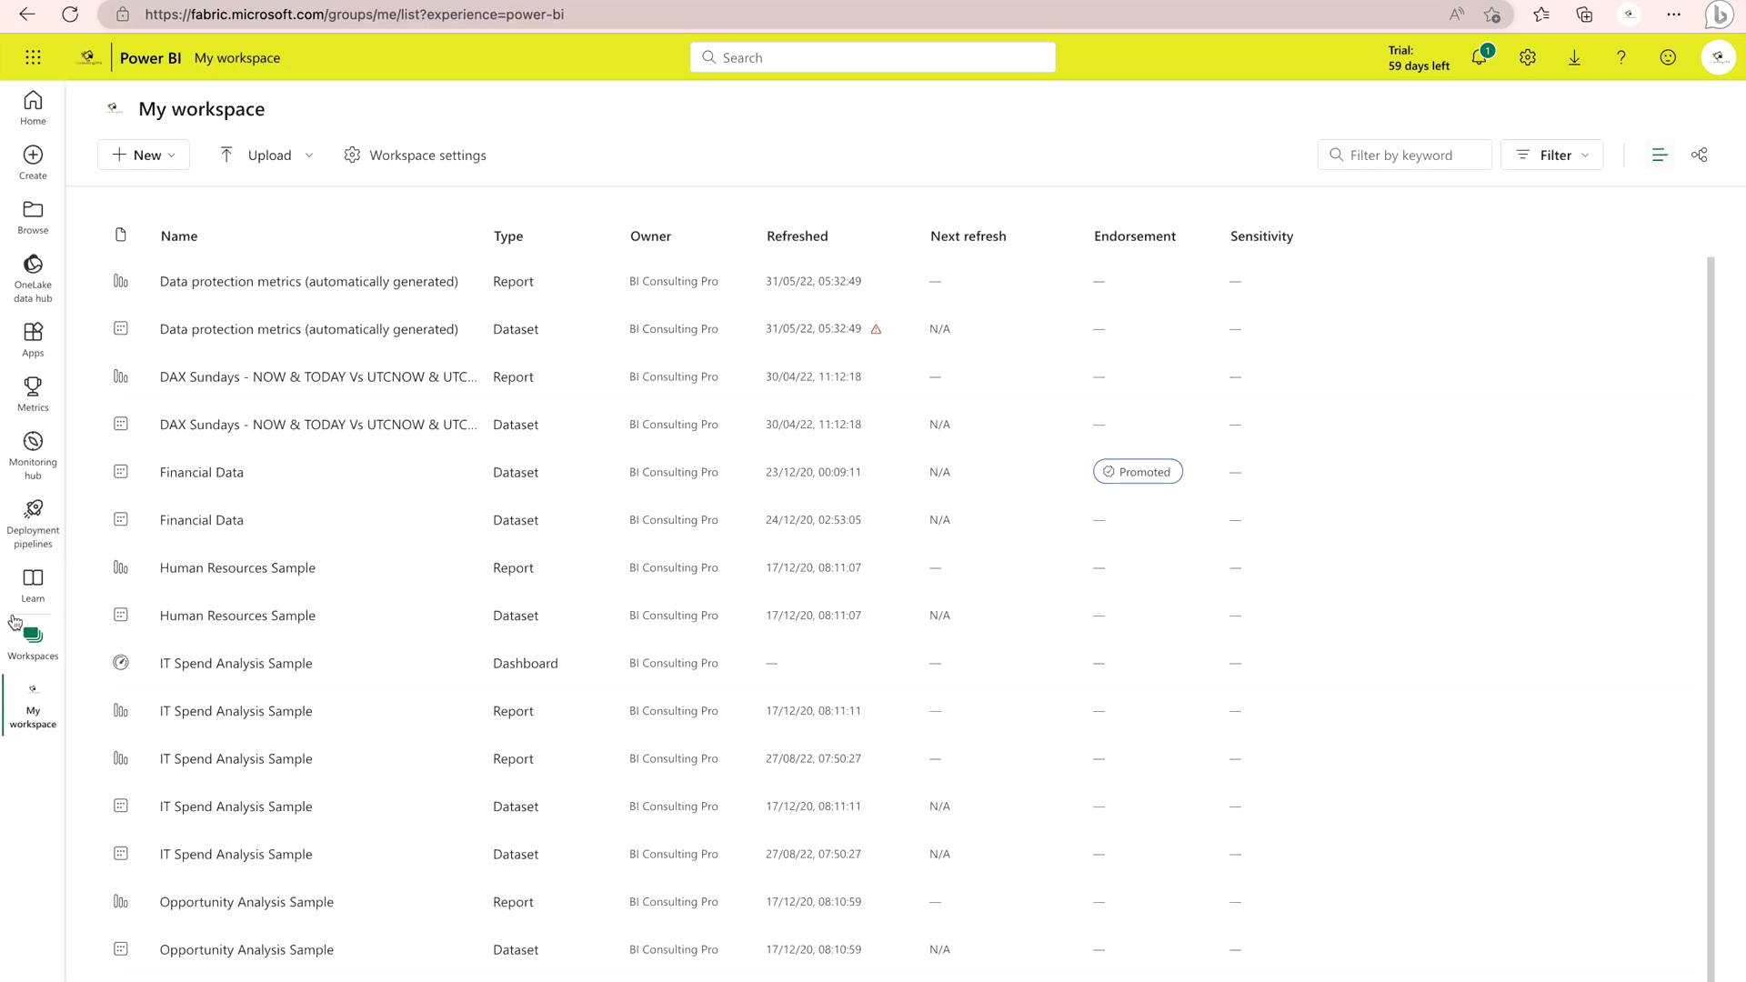
pyautogui.click(24, 647)
pyautogui.click(163, 313)
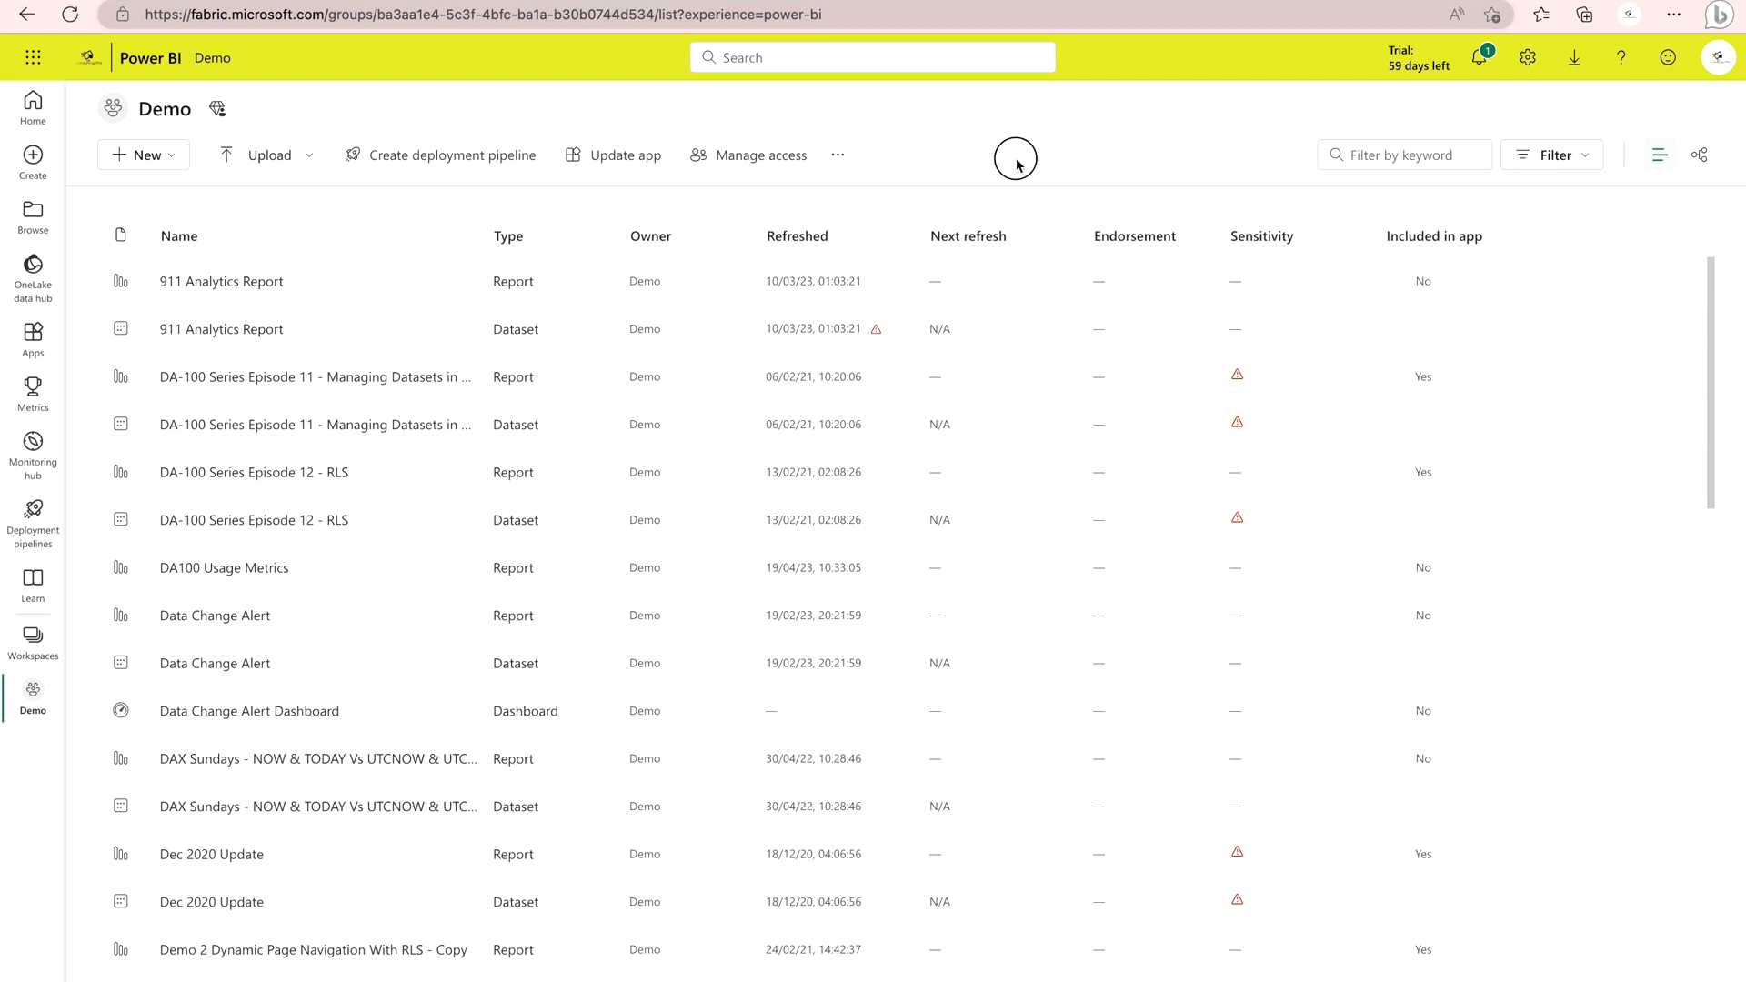
pyautogui.click(838, 157)
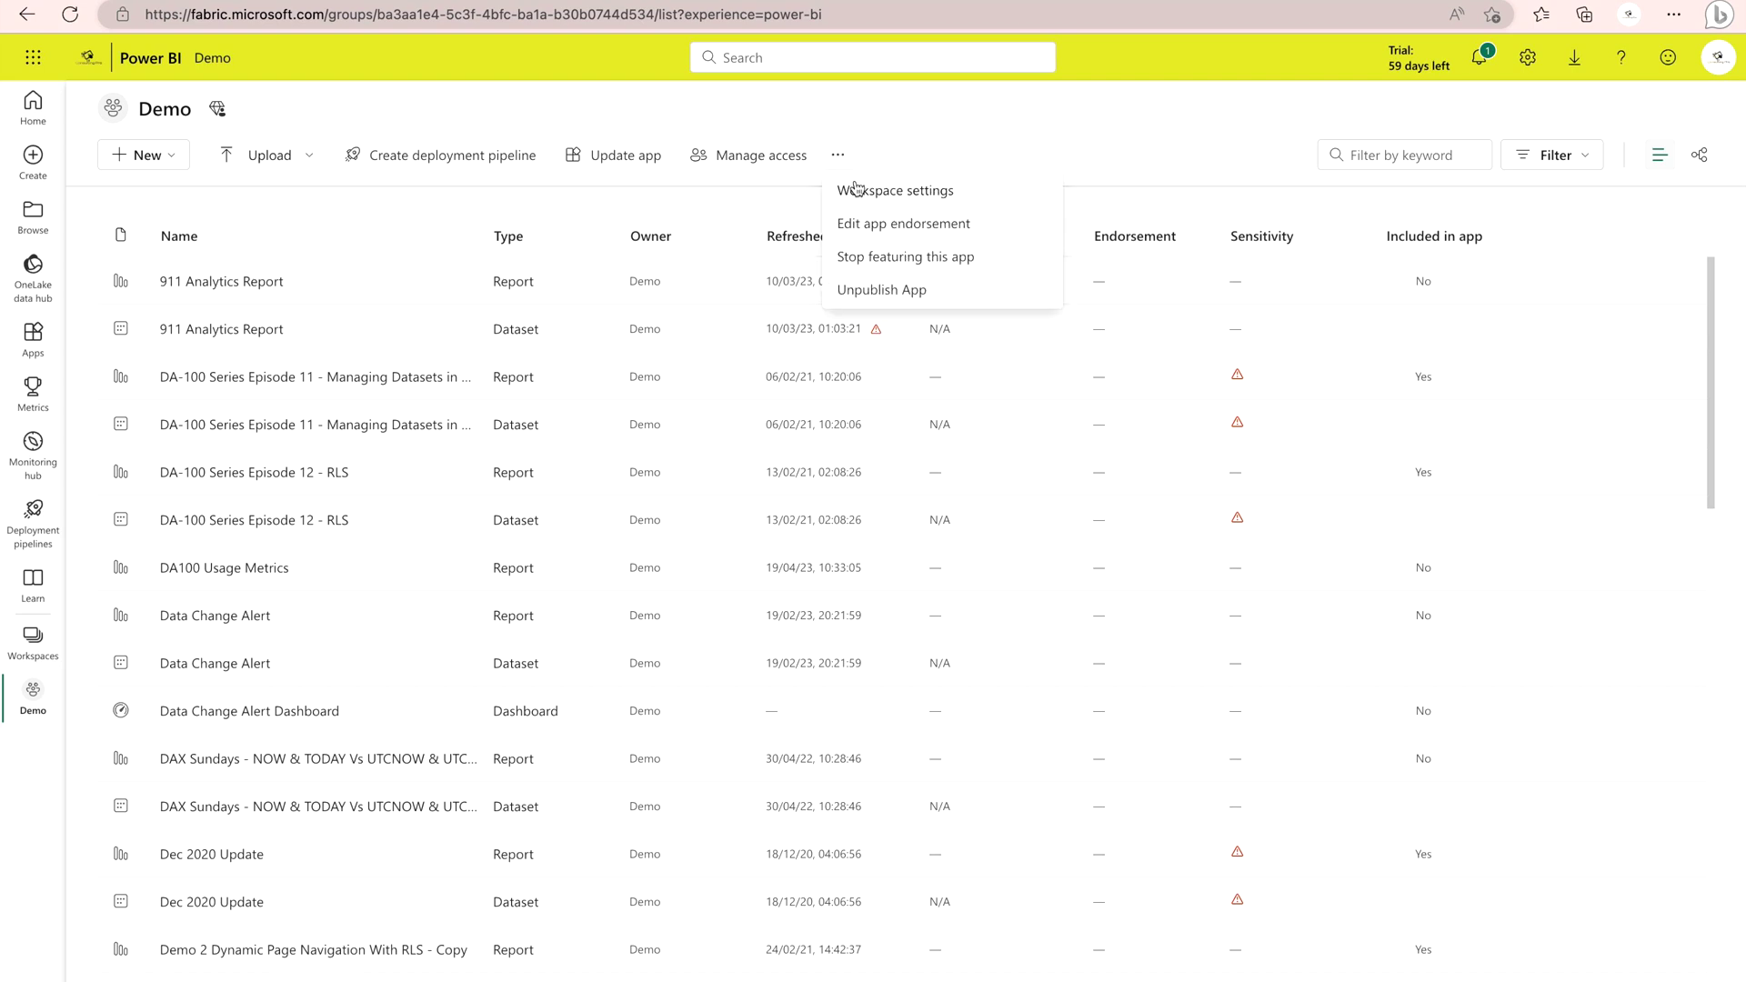
pyautogui.click(858, 191)
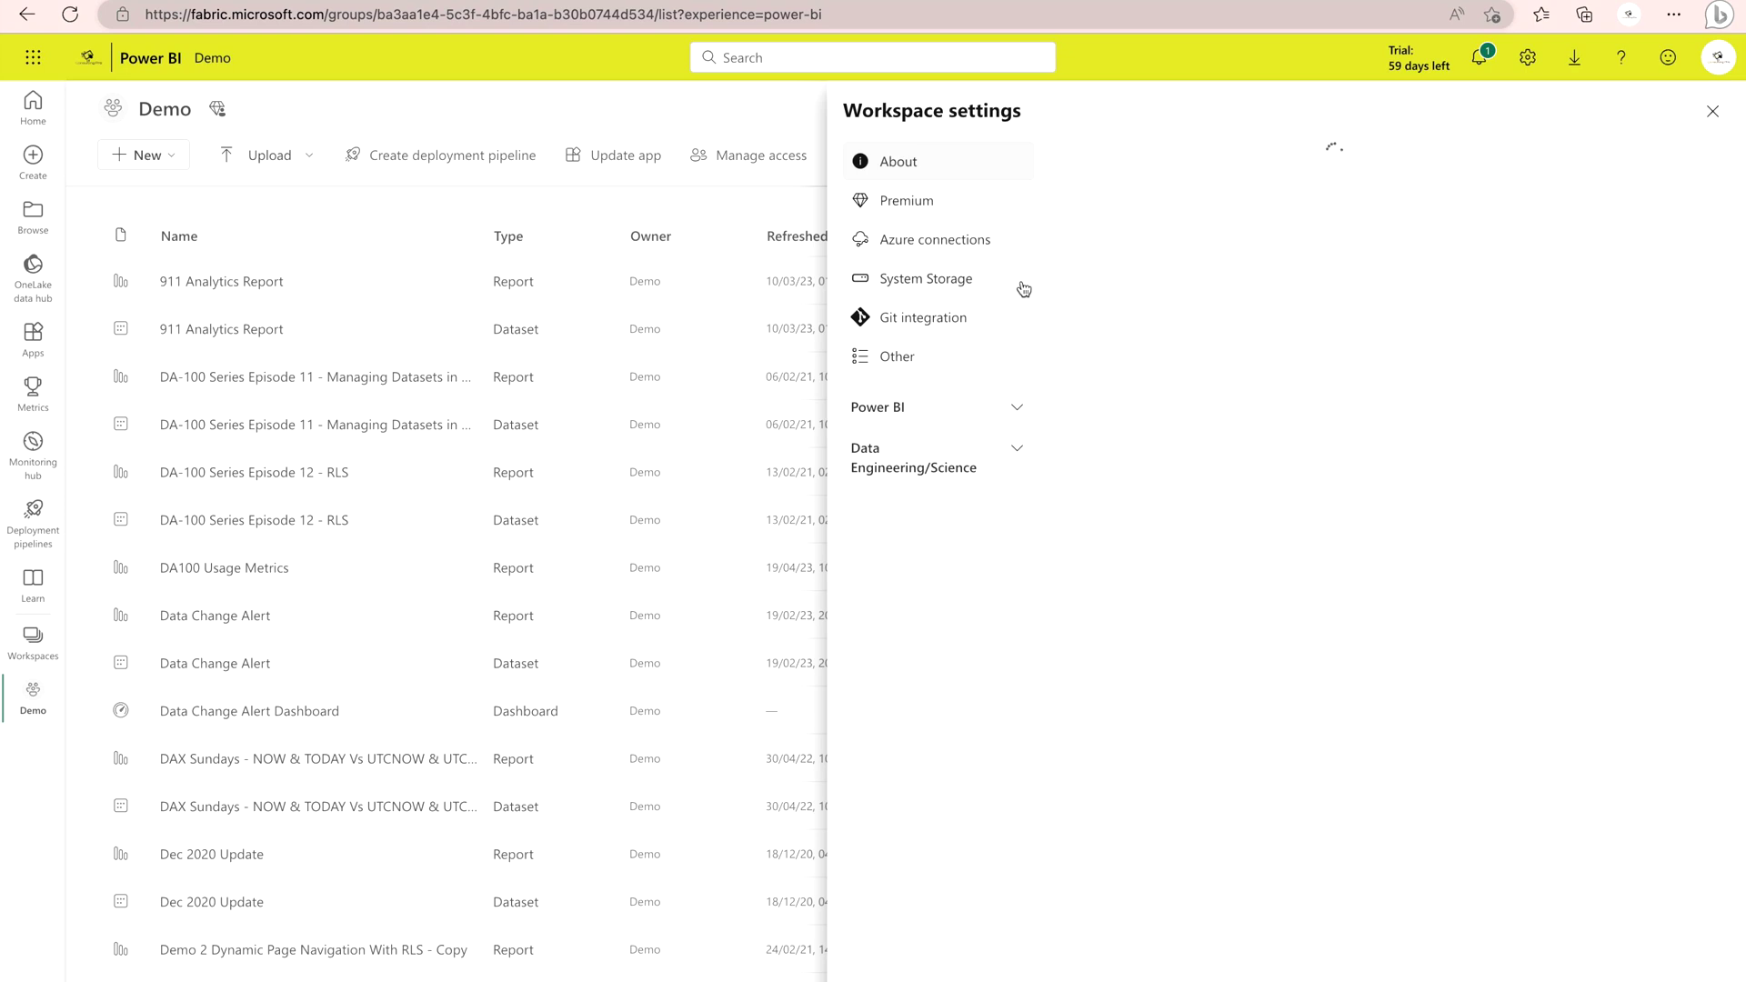
pyautogui.click(943, 204)
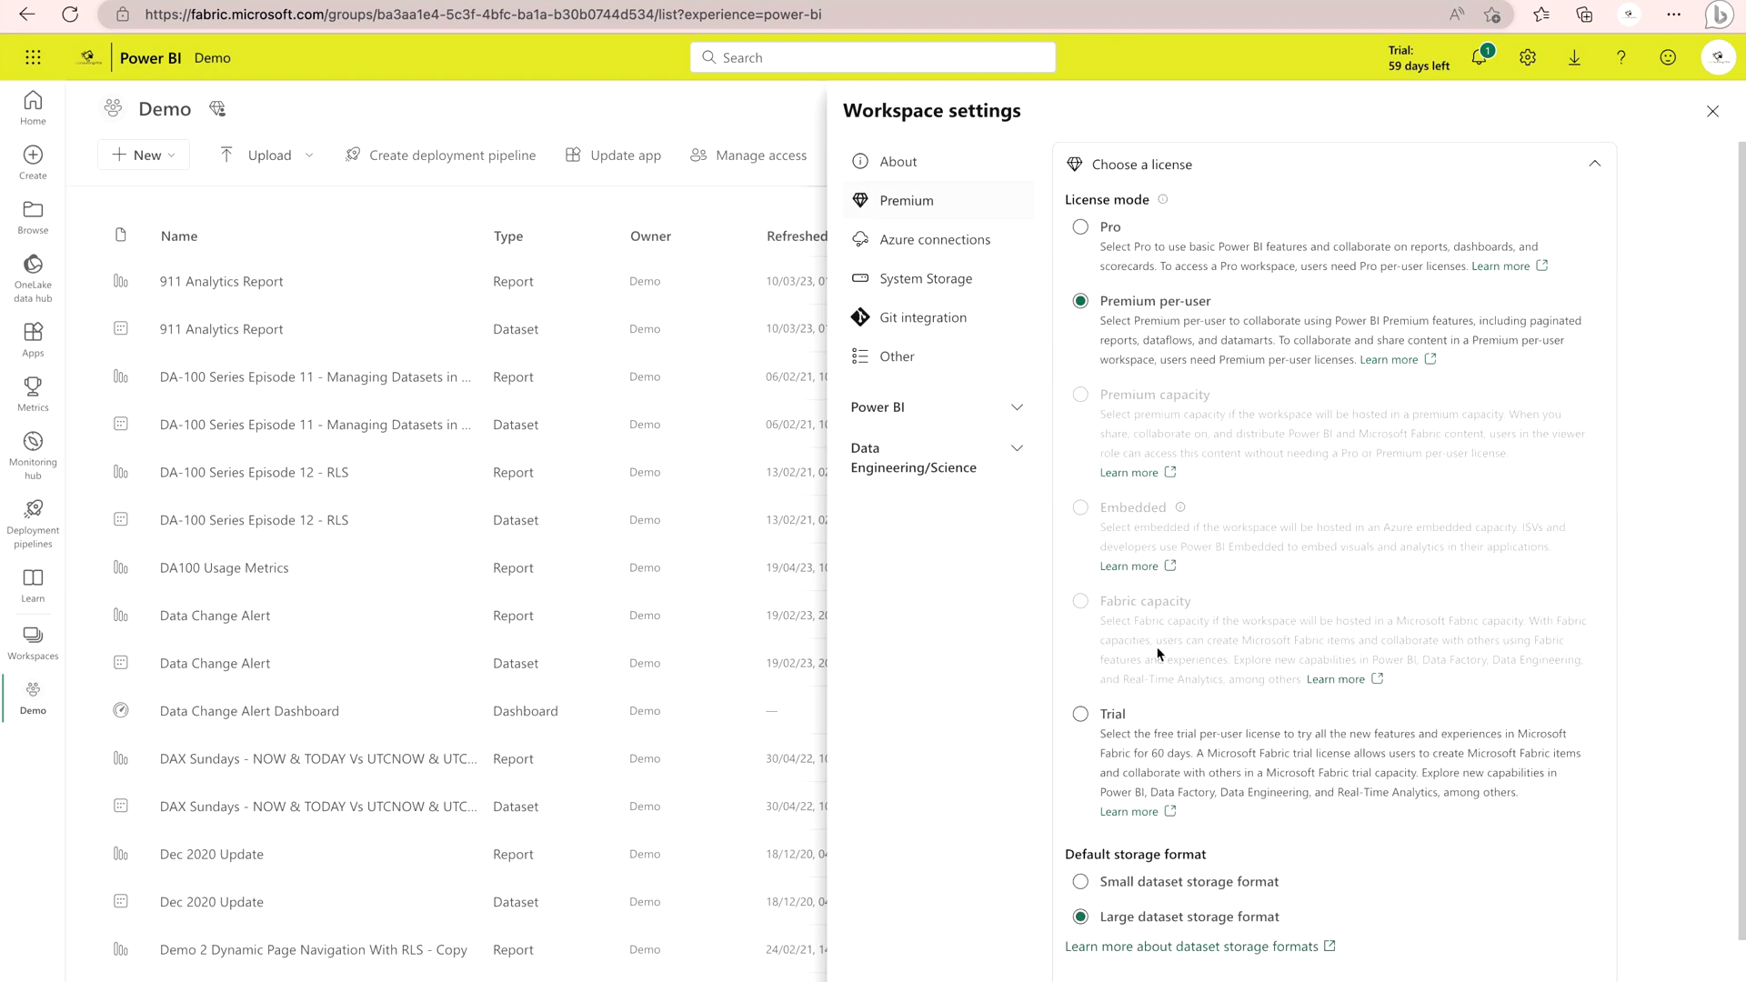
pyautogui.scroll(-1, 1158, 653)
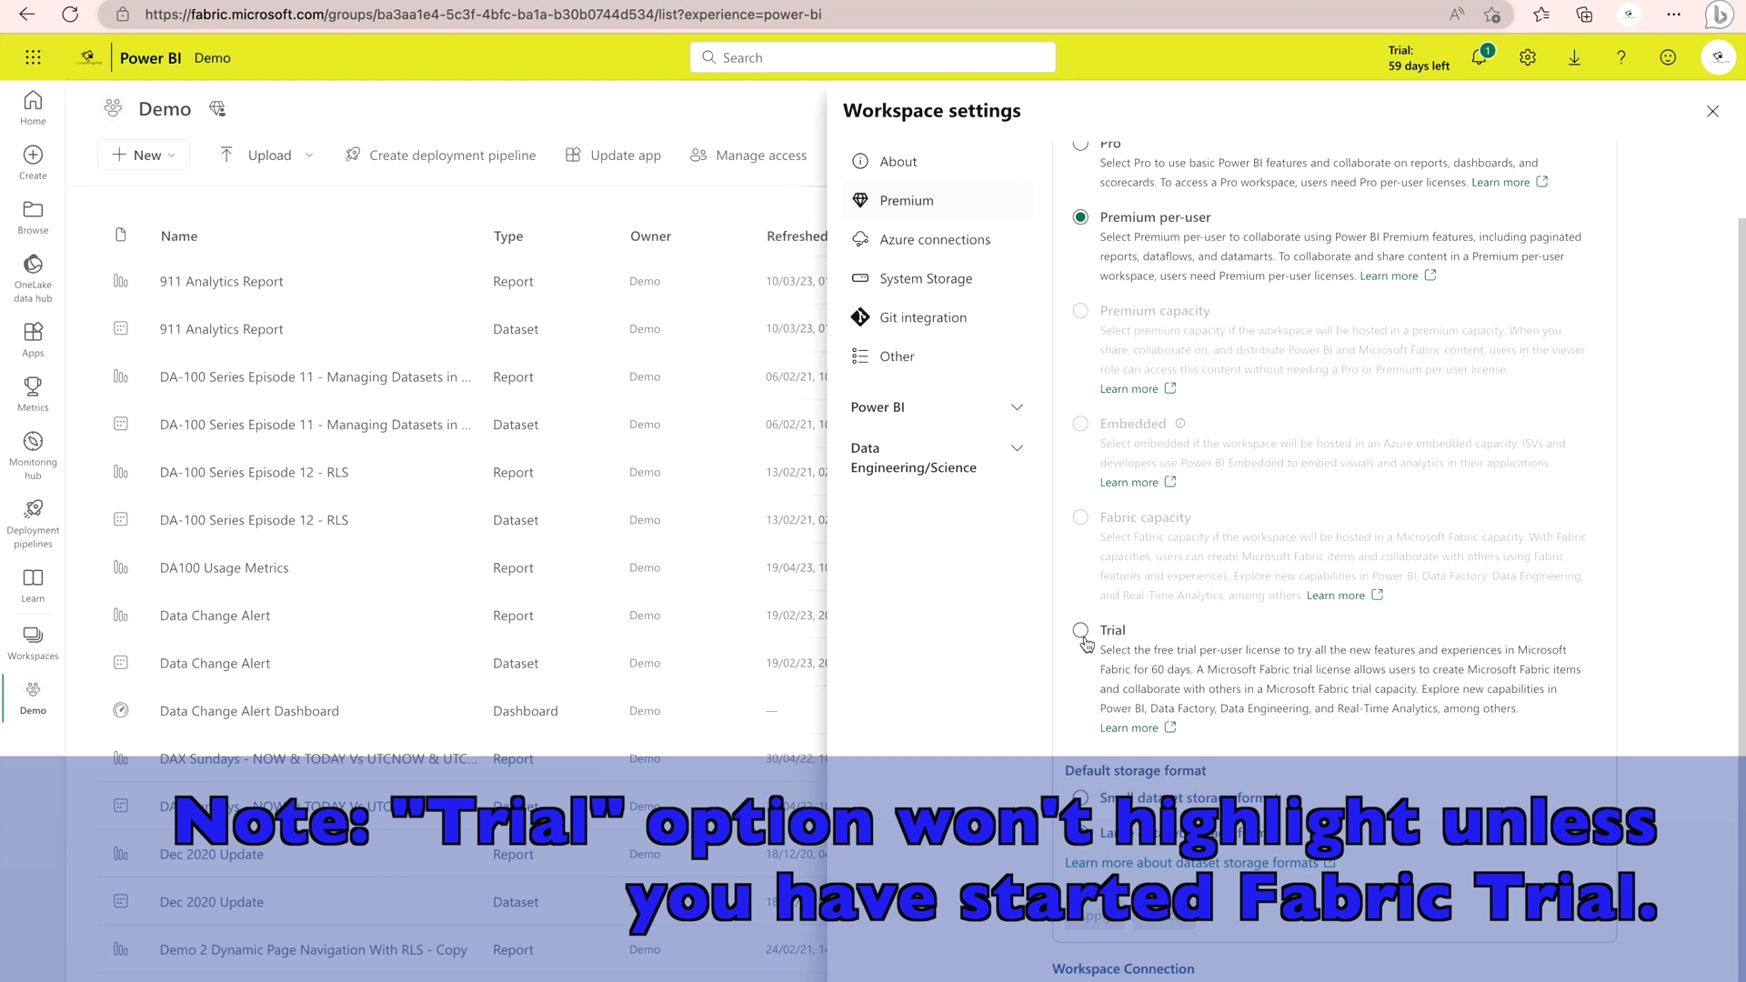
pyautogui.click(1080, 631)
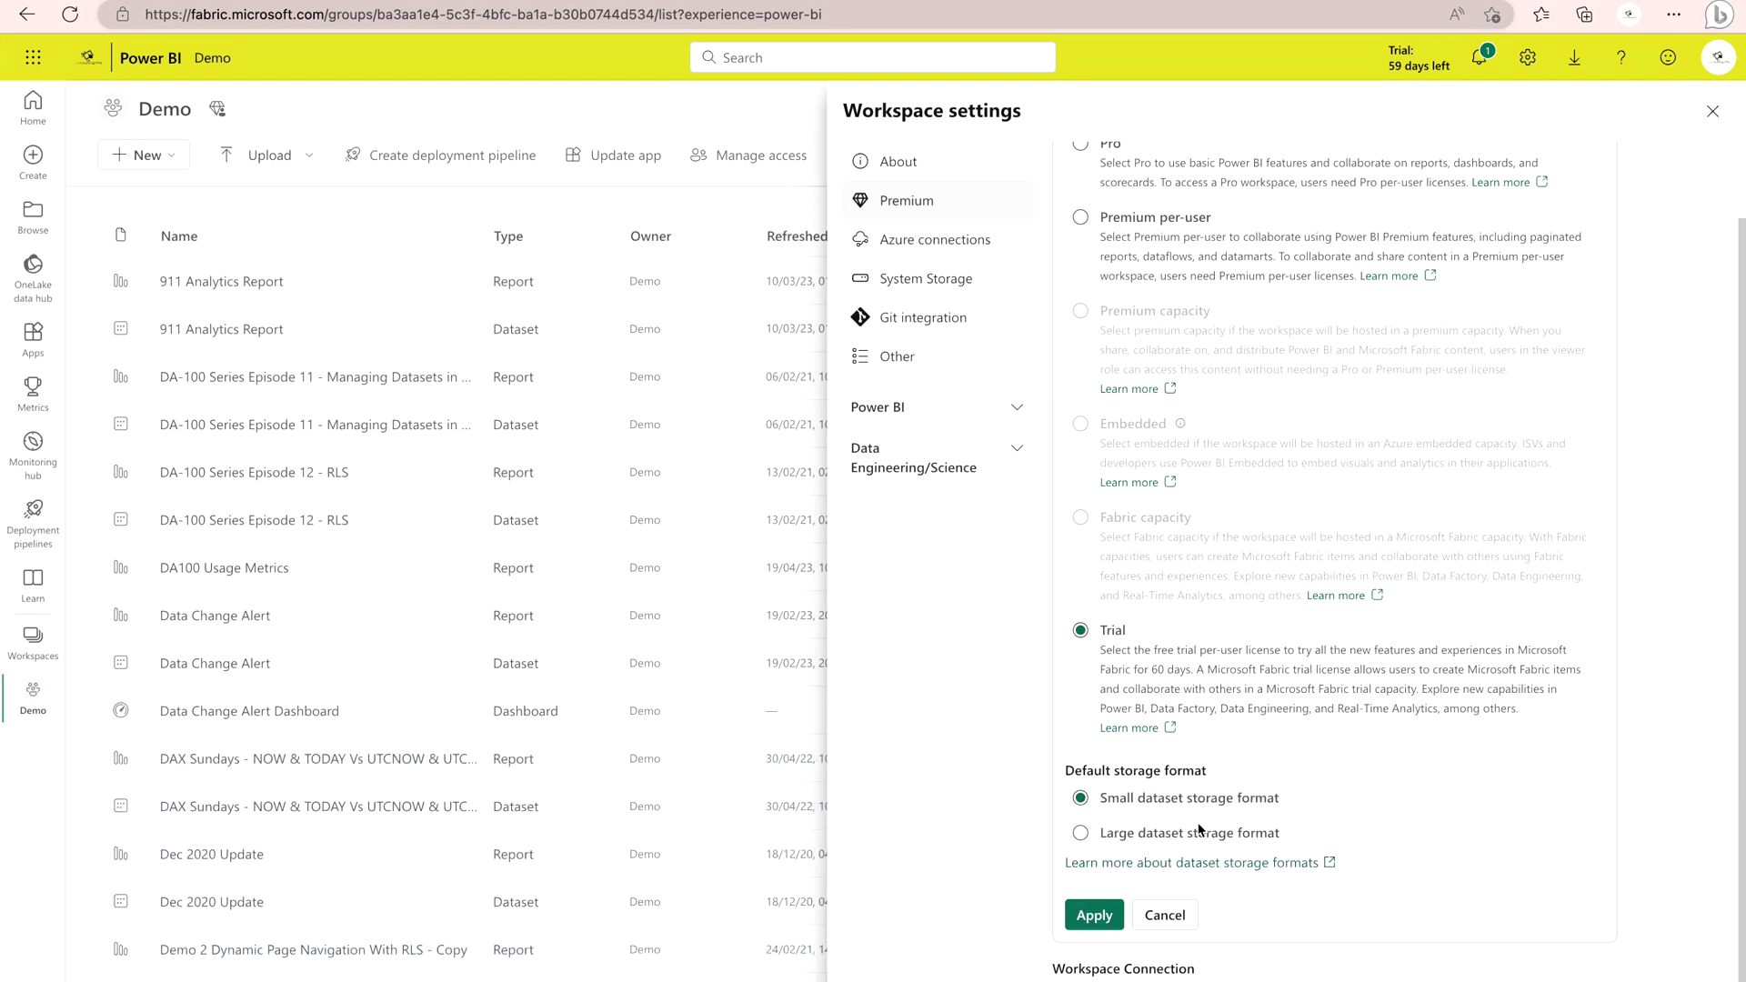
pyautogui.click(1192, 916)
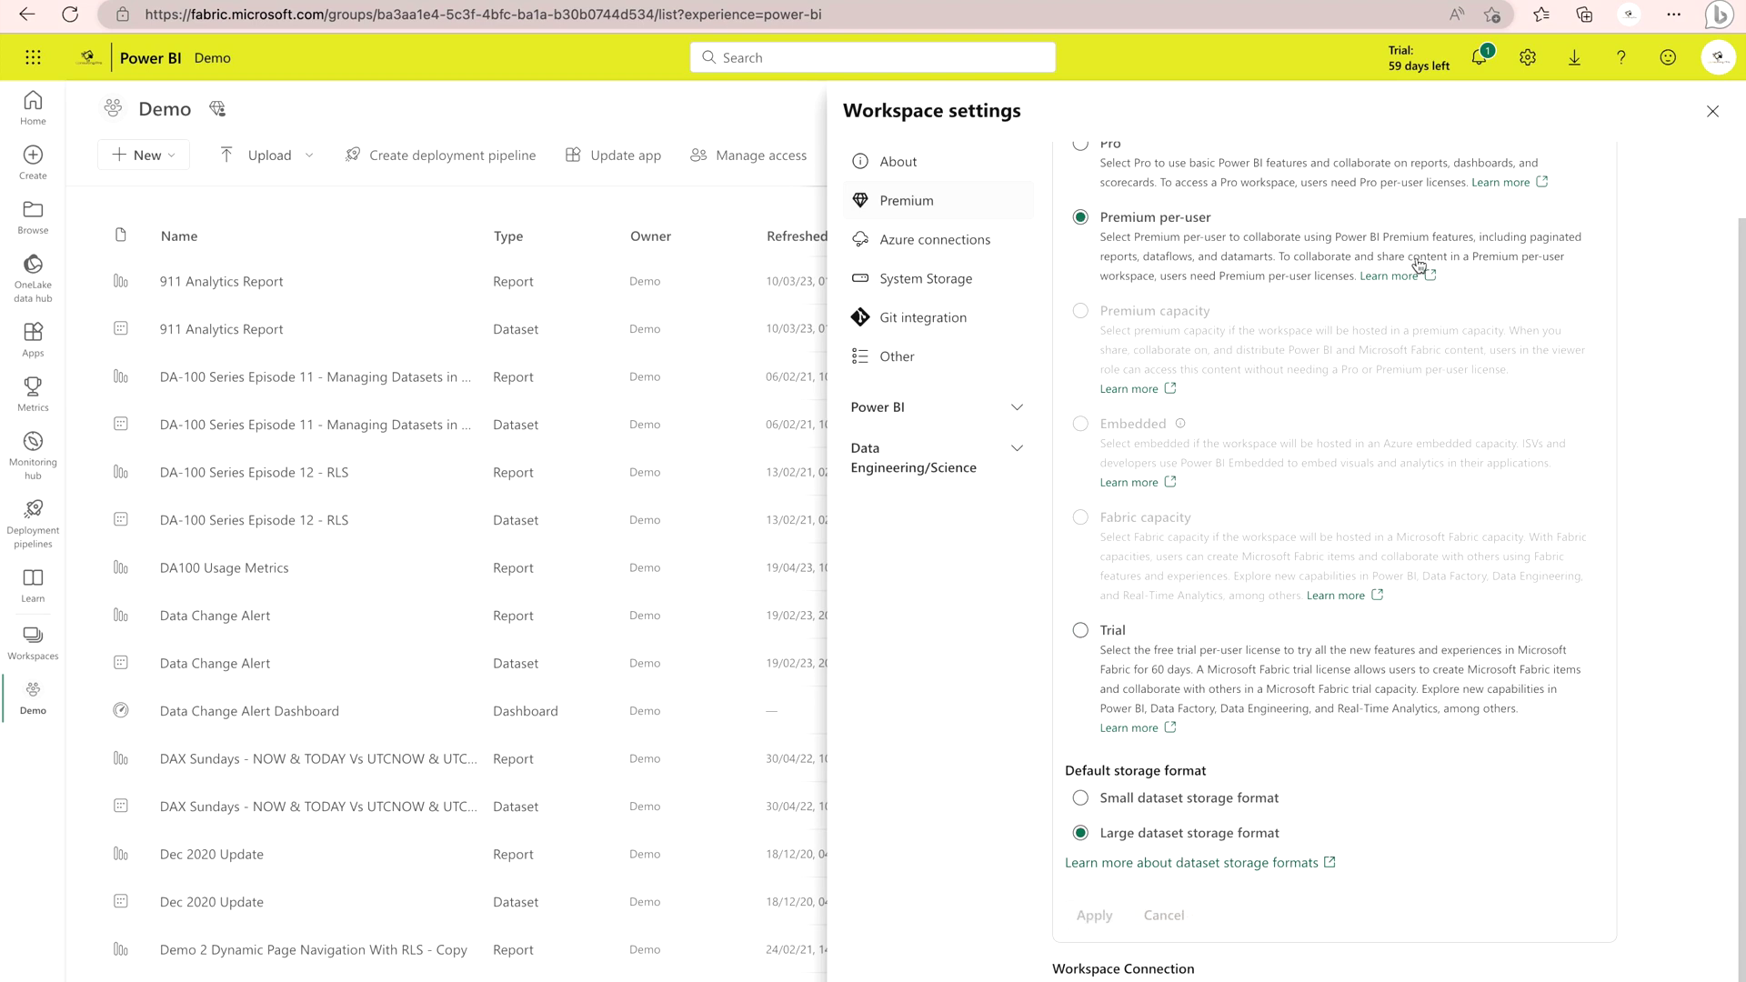
pyautogui.click(1712, 112)
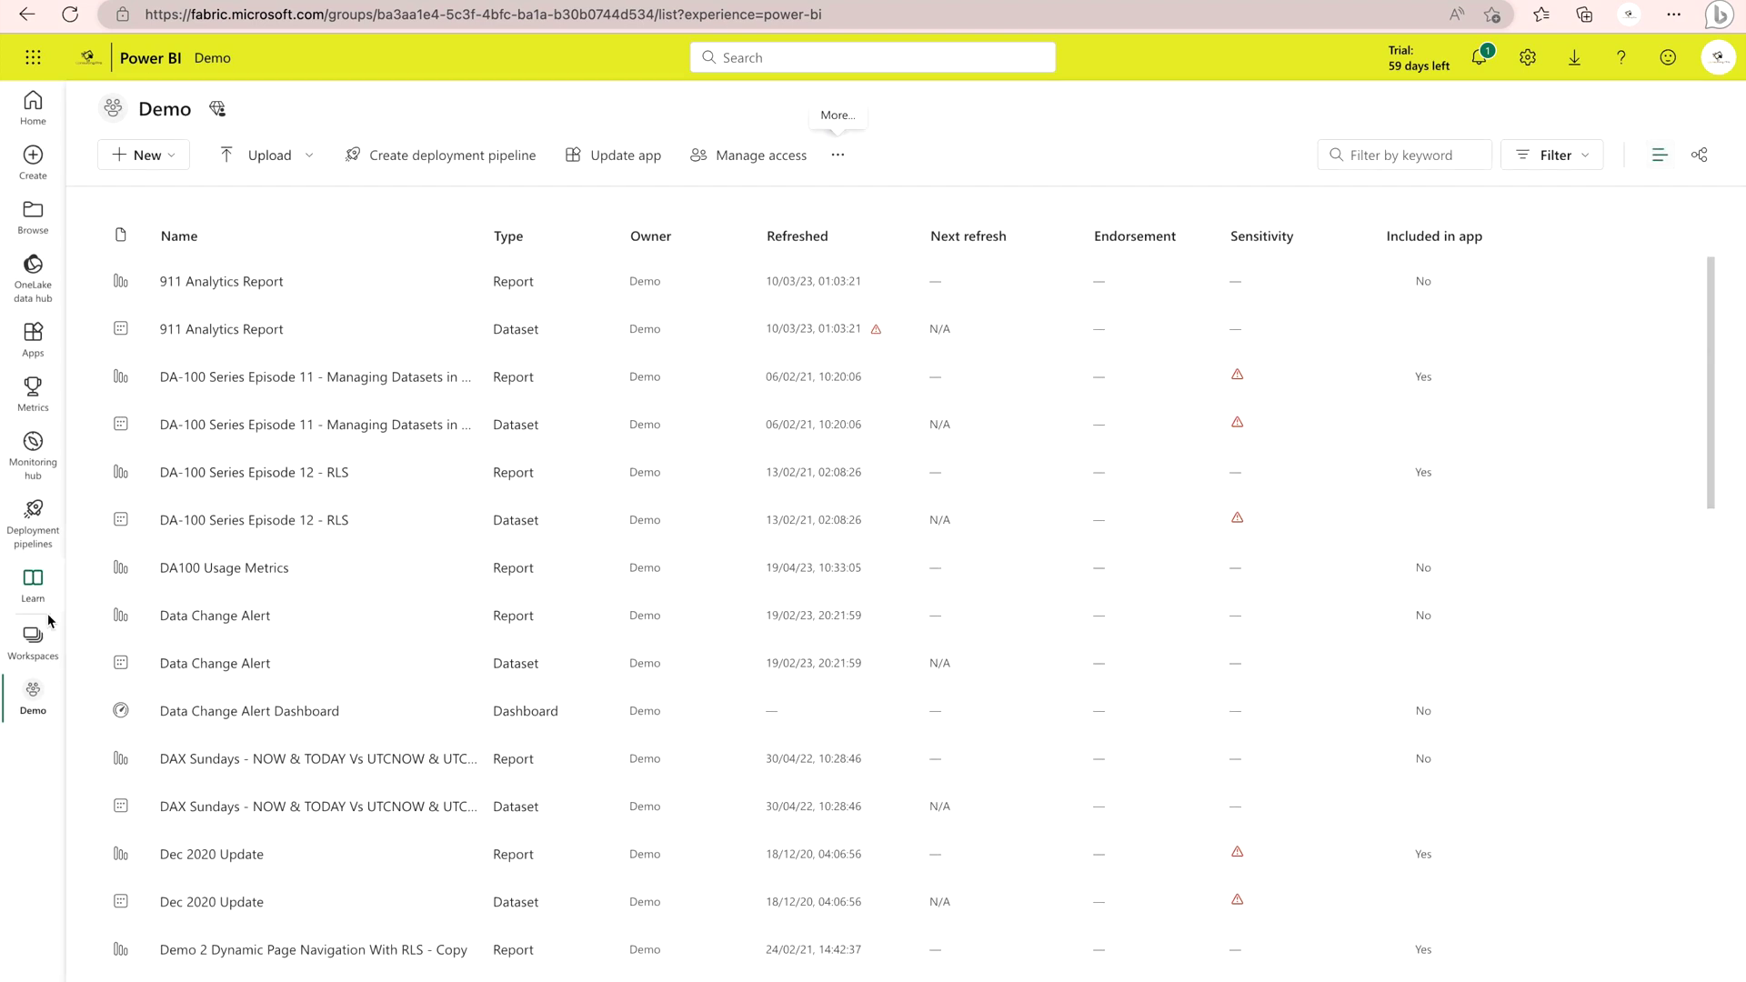
# - Create the 'MS Fabric' workspace with Trial license mode and Large dataset storage format
pyautogui.click(32, 639)
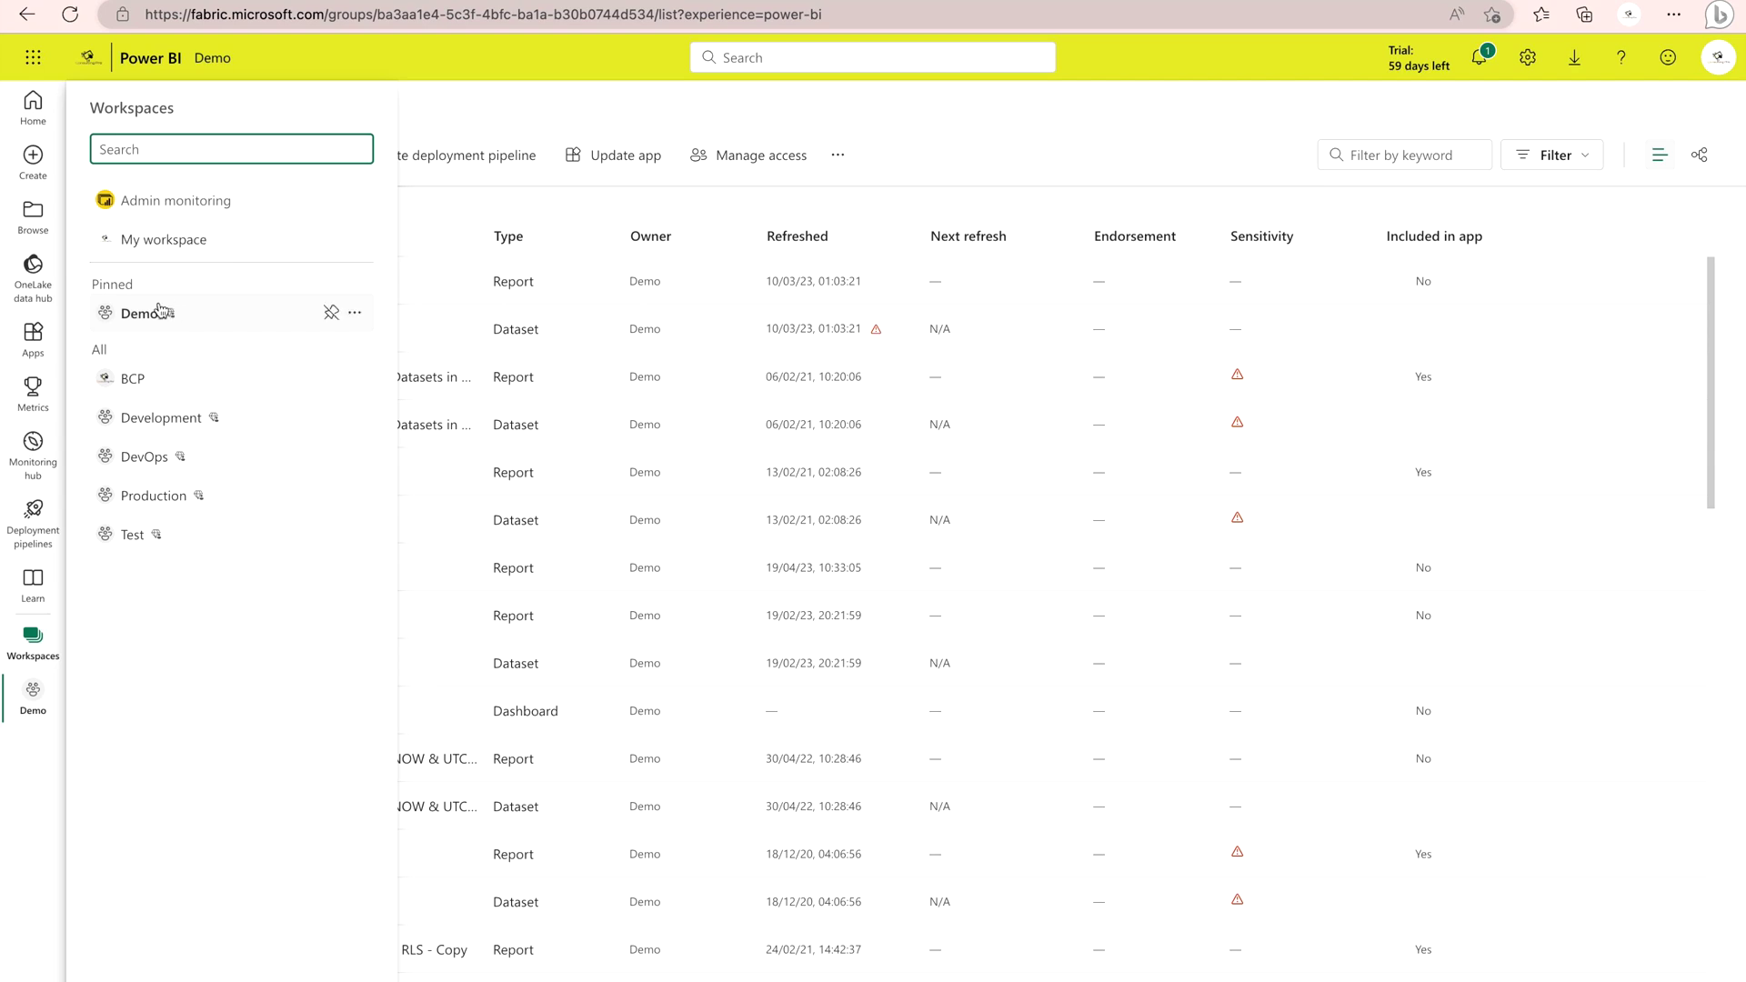
pyautogui.click(173, 966)
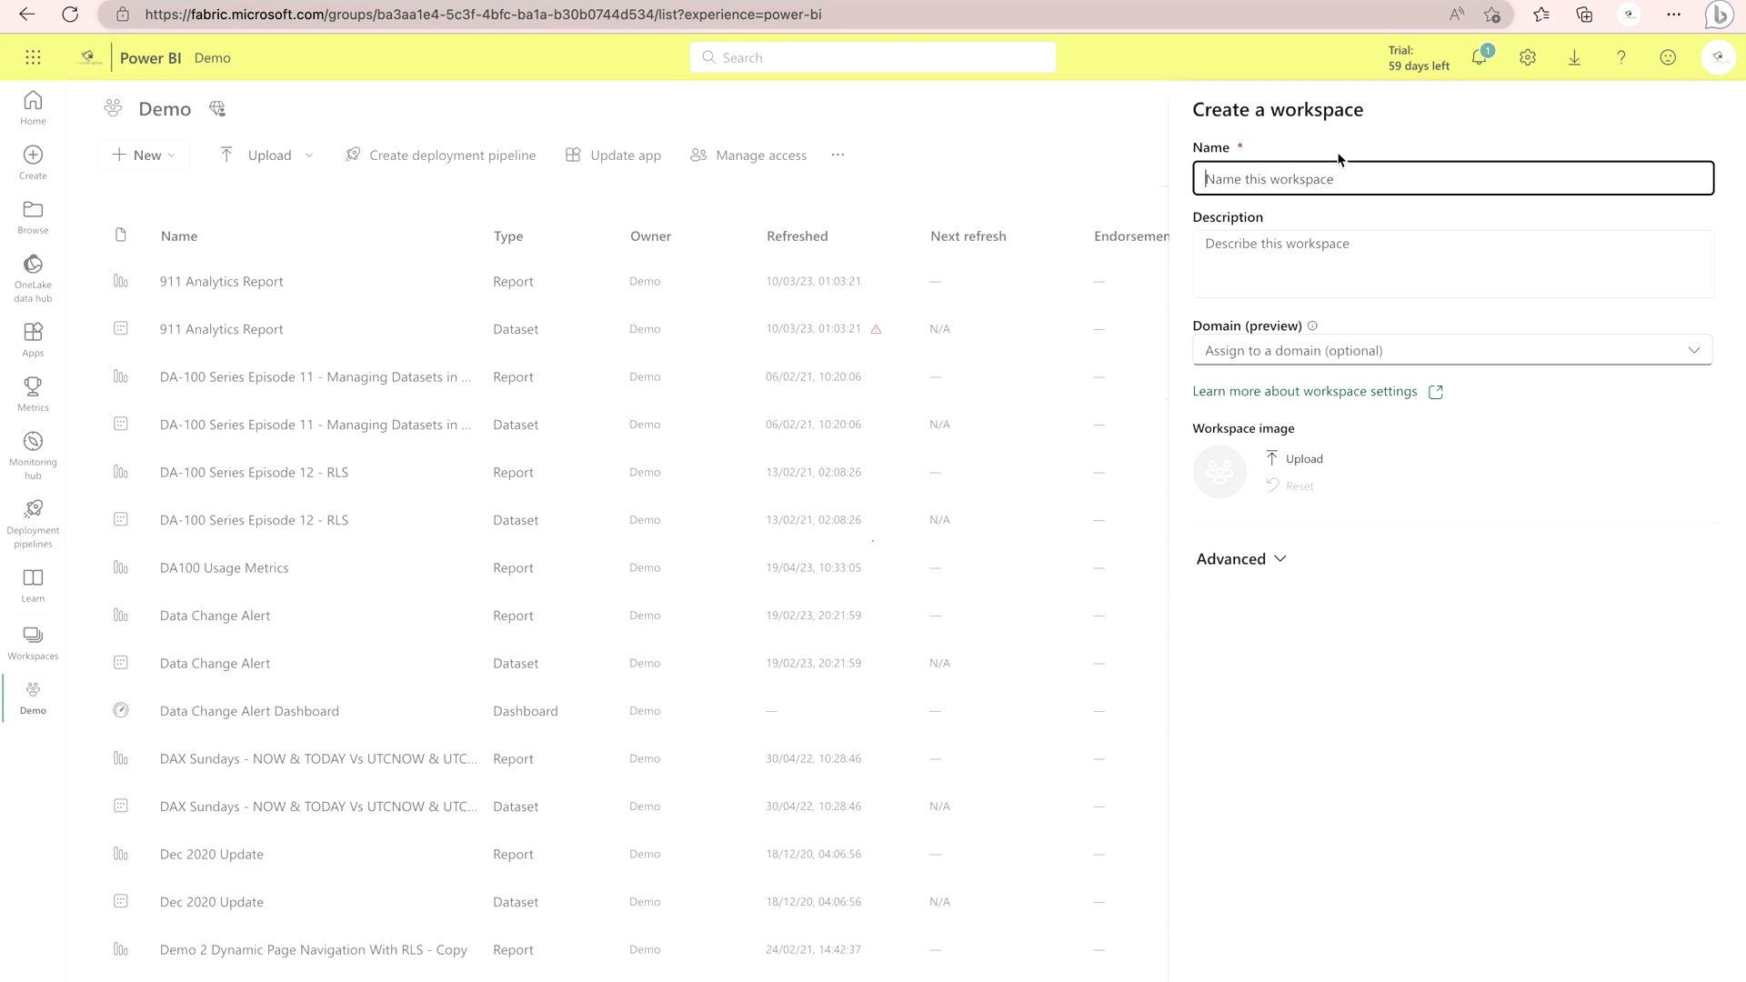
pyautogui.write('MS Fabric')
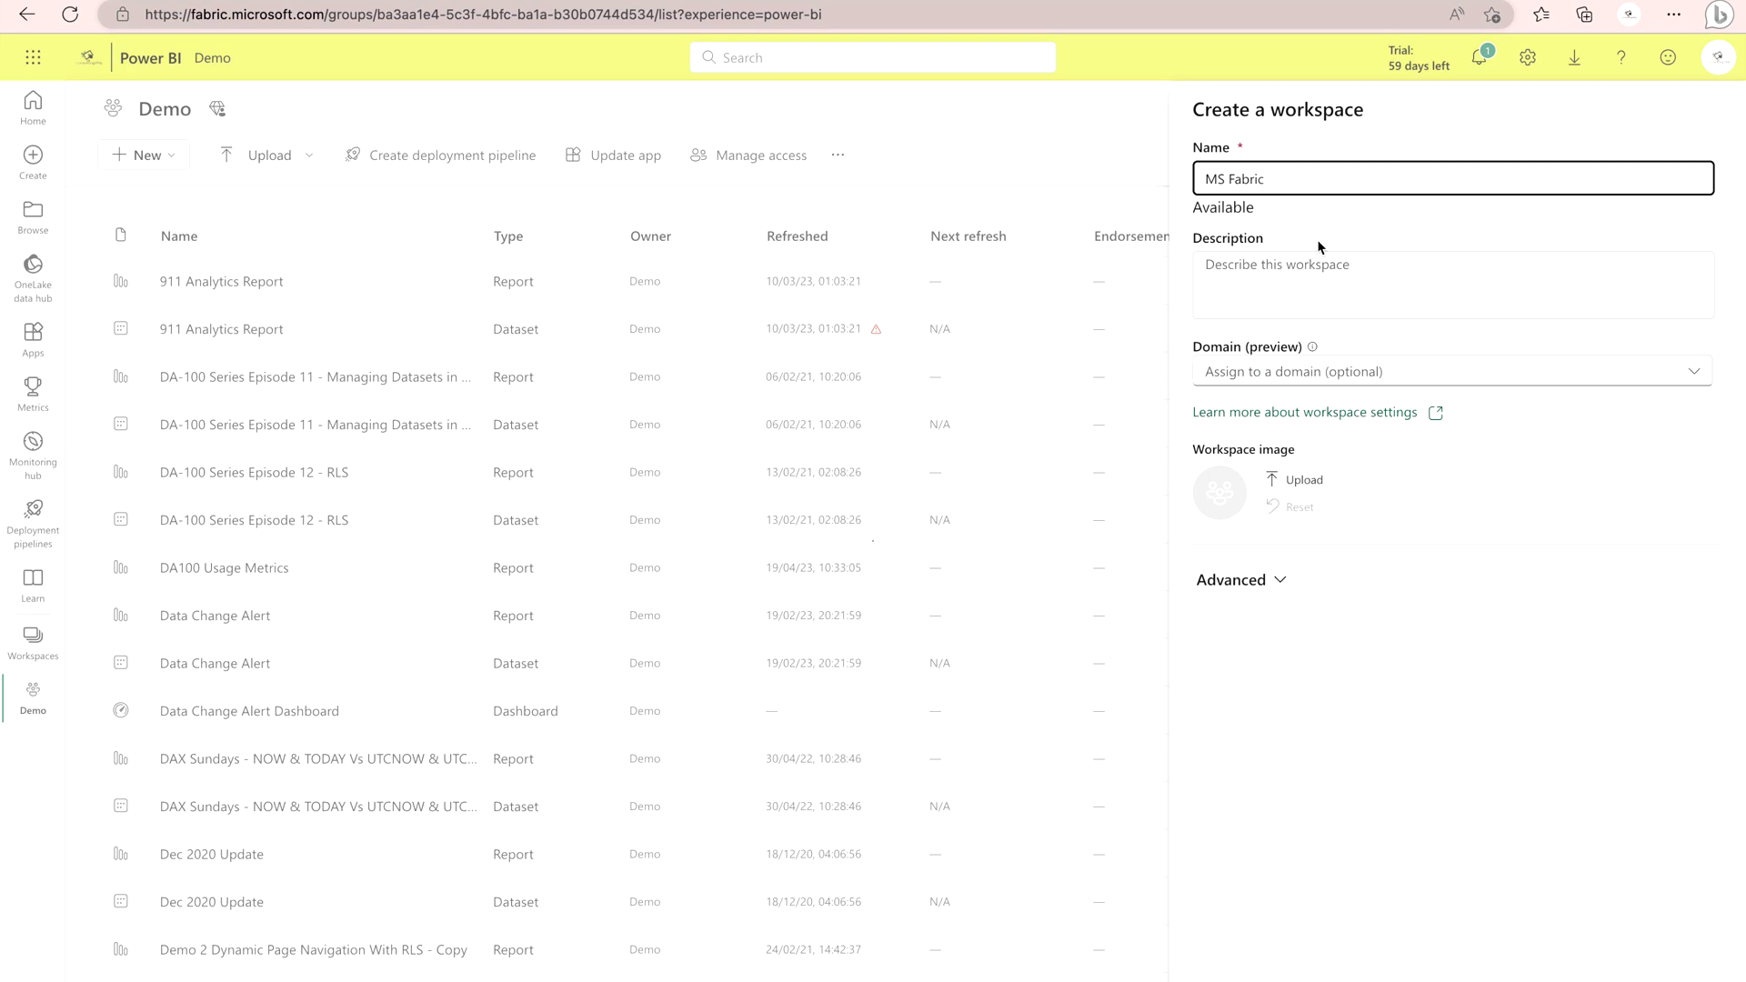
pyautogui.click(1270, 376)
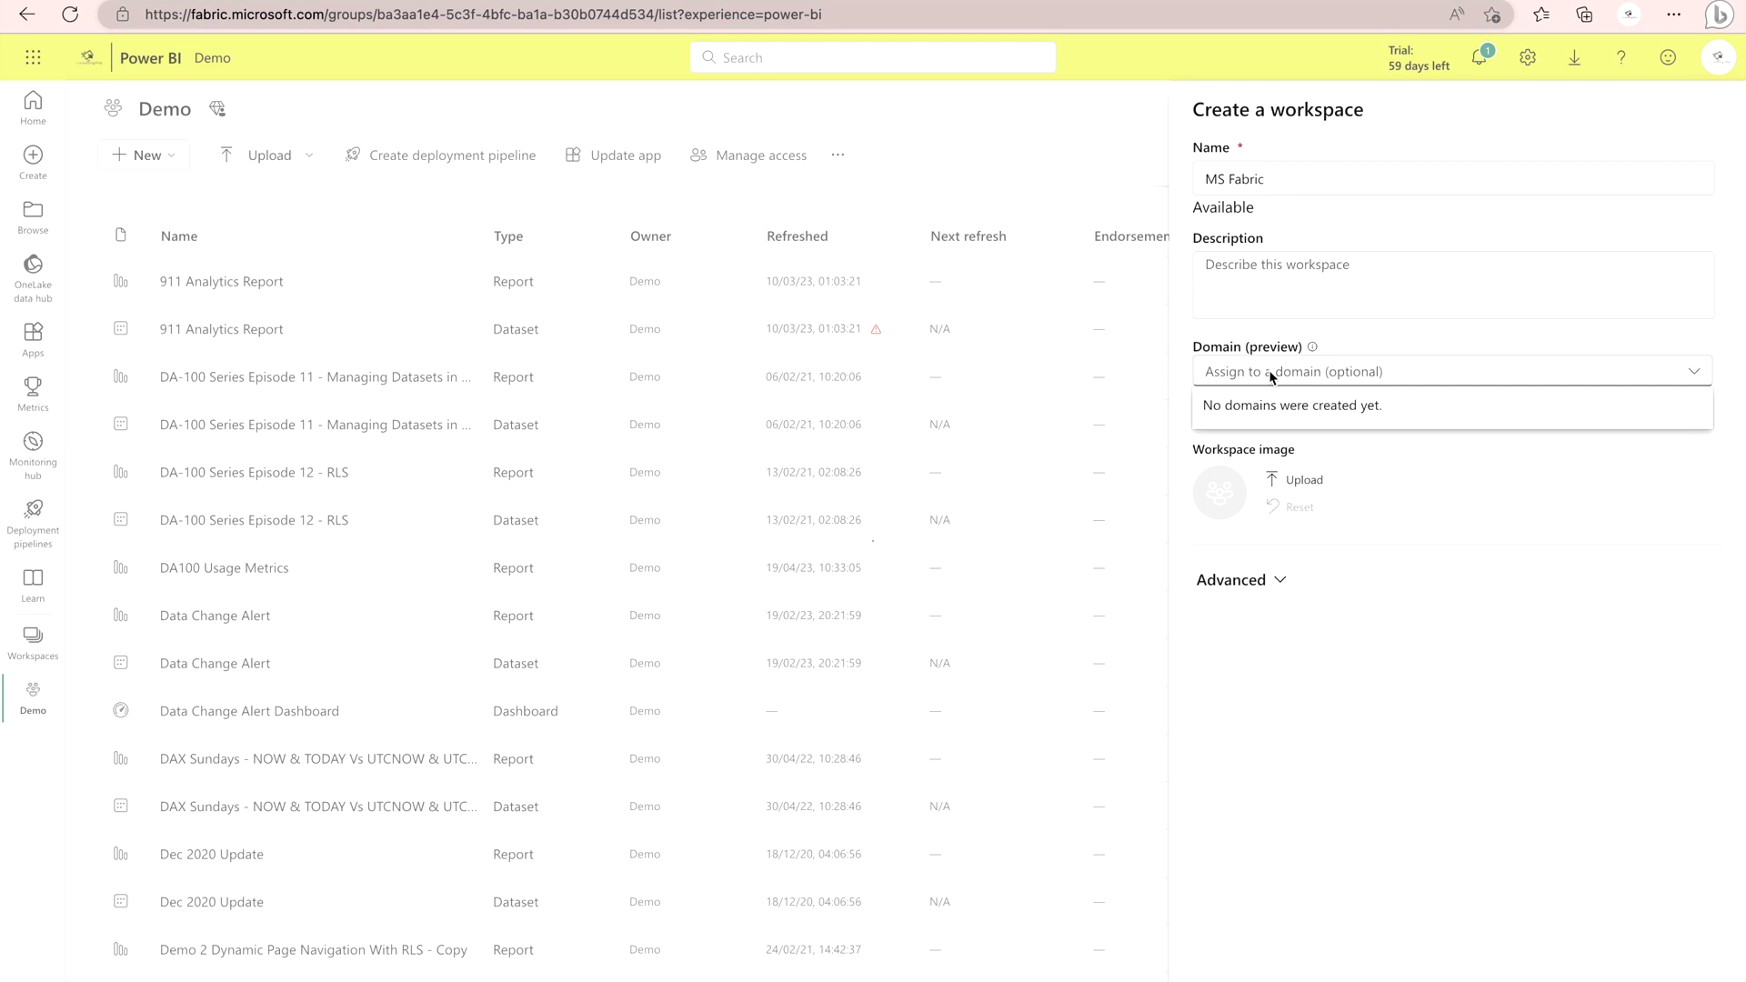
pyautogui.click(1400, 563)
pyautogui.click(1248, 582)
pyautogui.scroll(-3, 1241, 545)
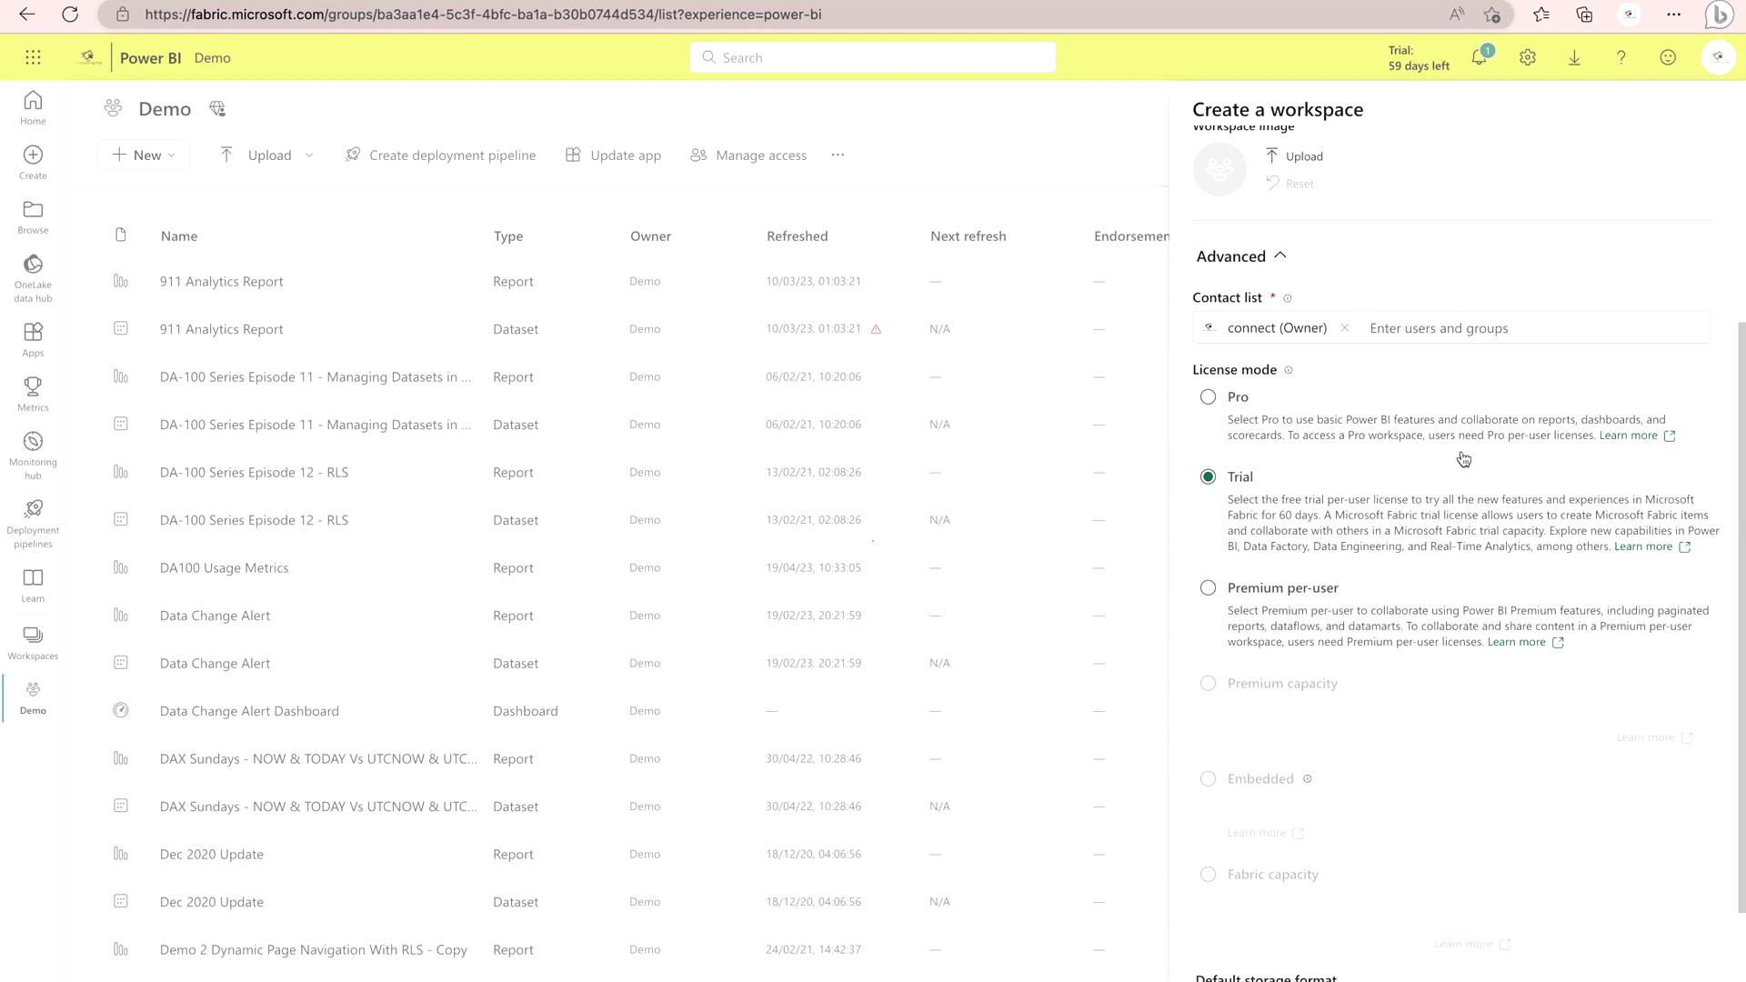
pyautogui.scroll(-3, 1282, 887)
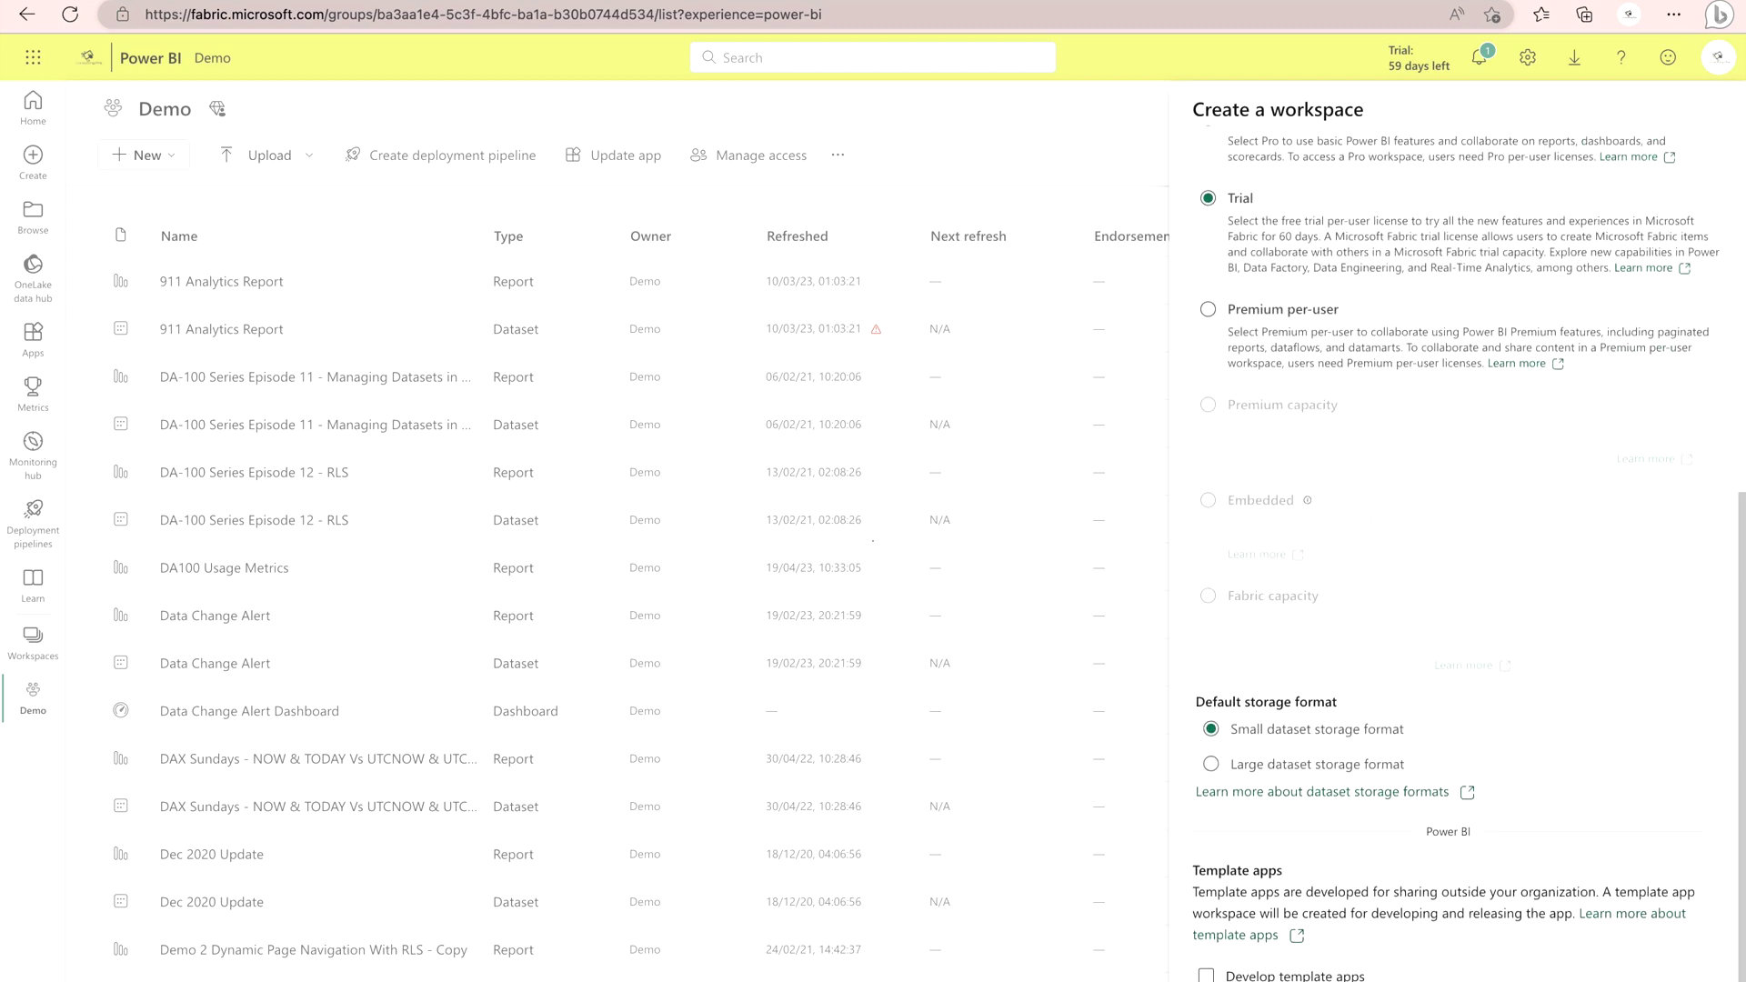
pyautogui.click(1223, 764)
pyautogui.scroll(-1, 1271, 865)
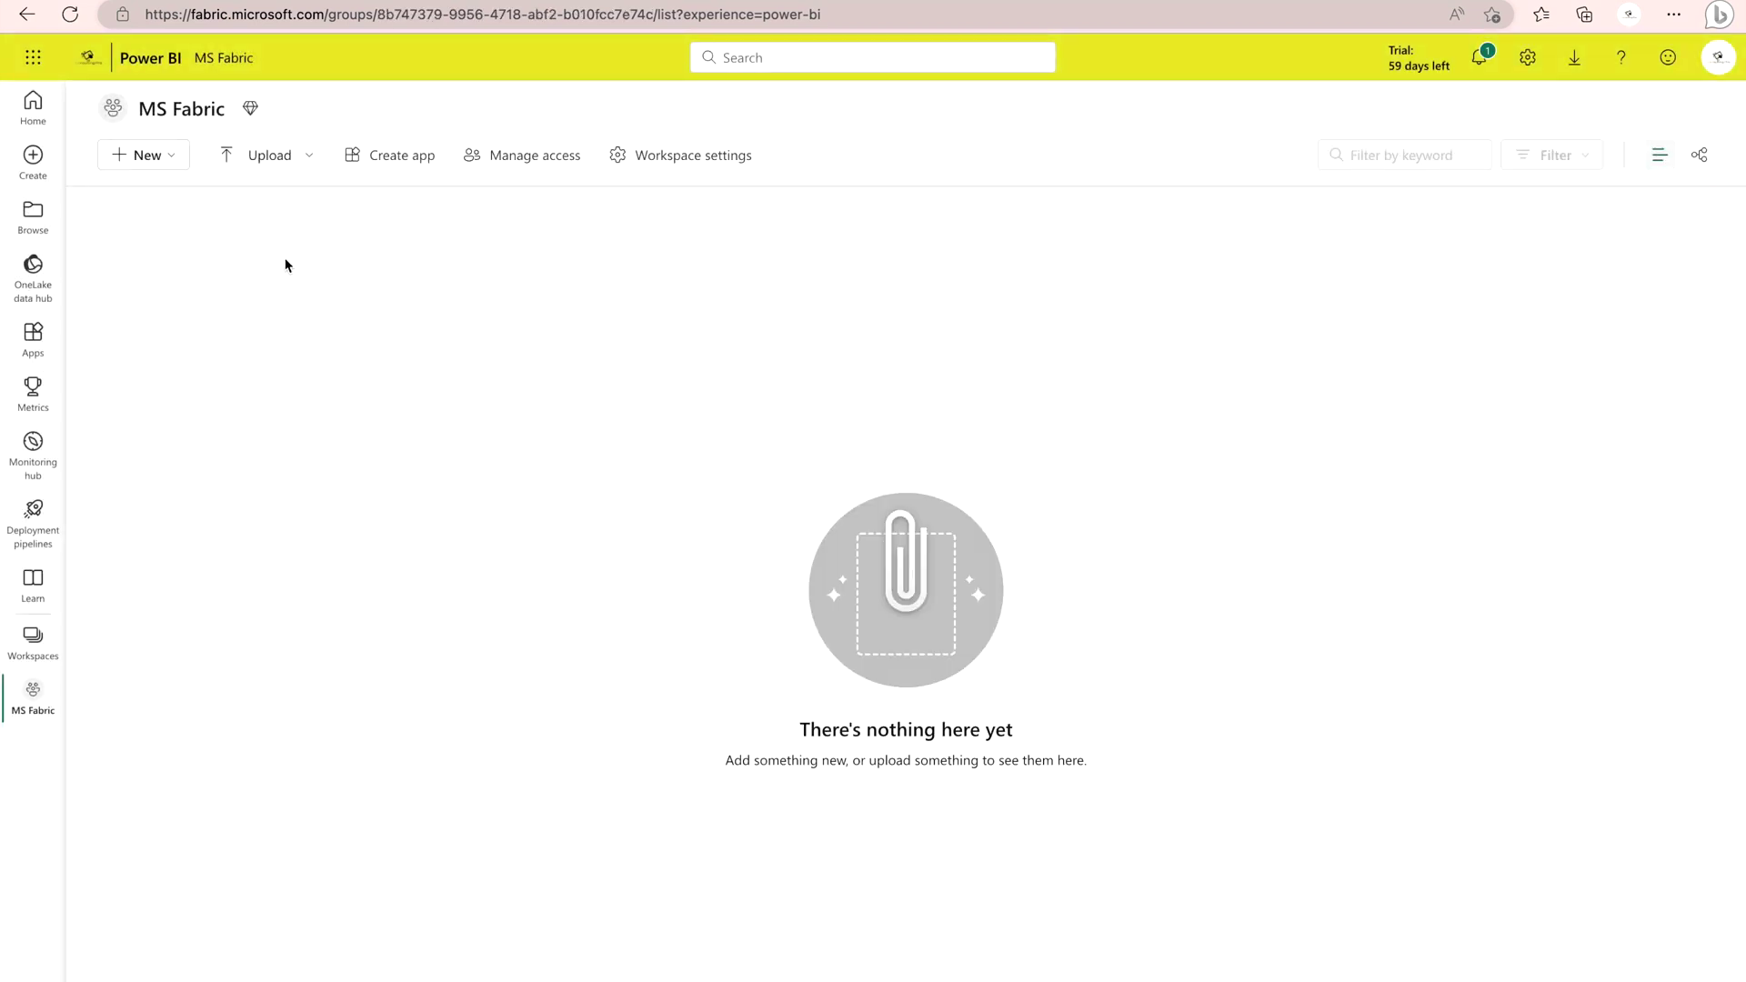
# - Show all item types under + New and browse the gallery from Data Engineering to Power BI
pyautogui.click(178, 156)
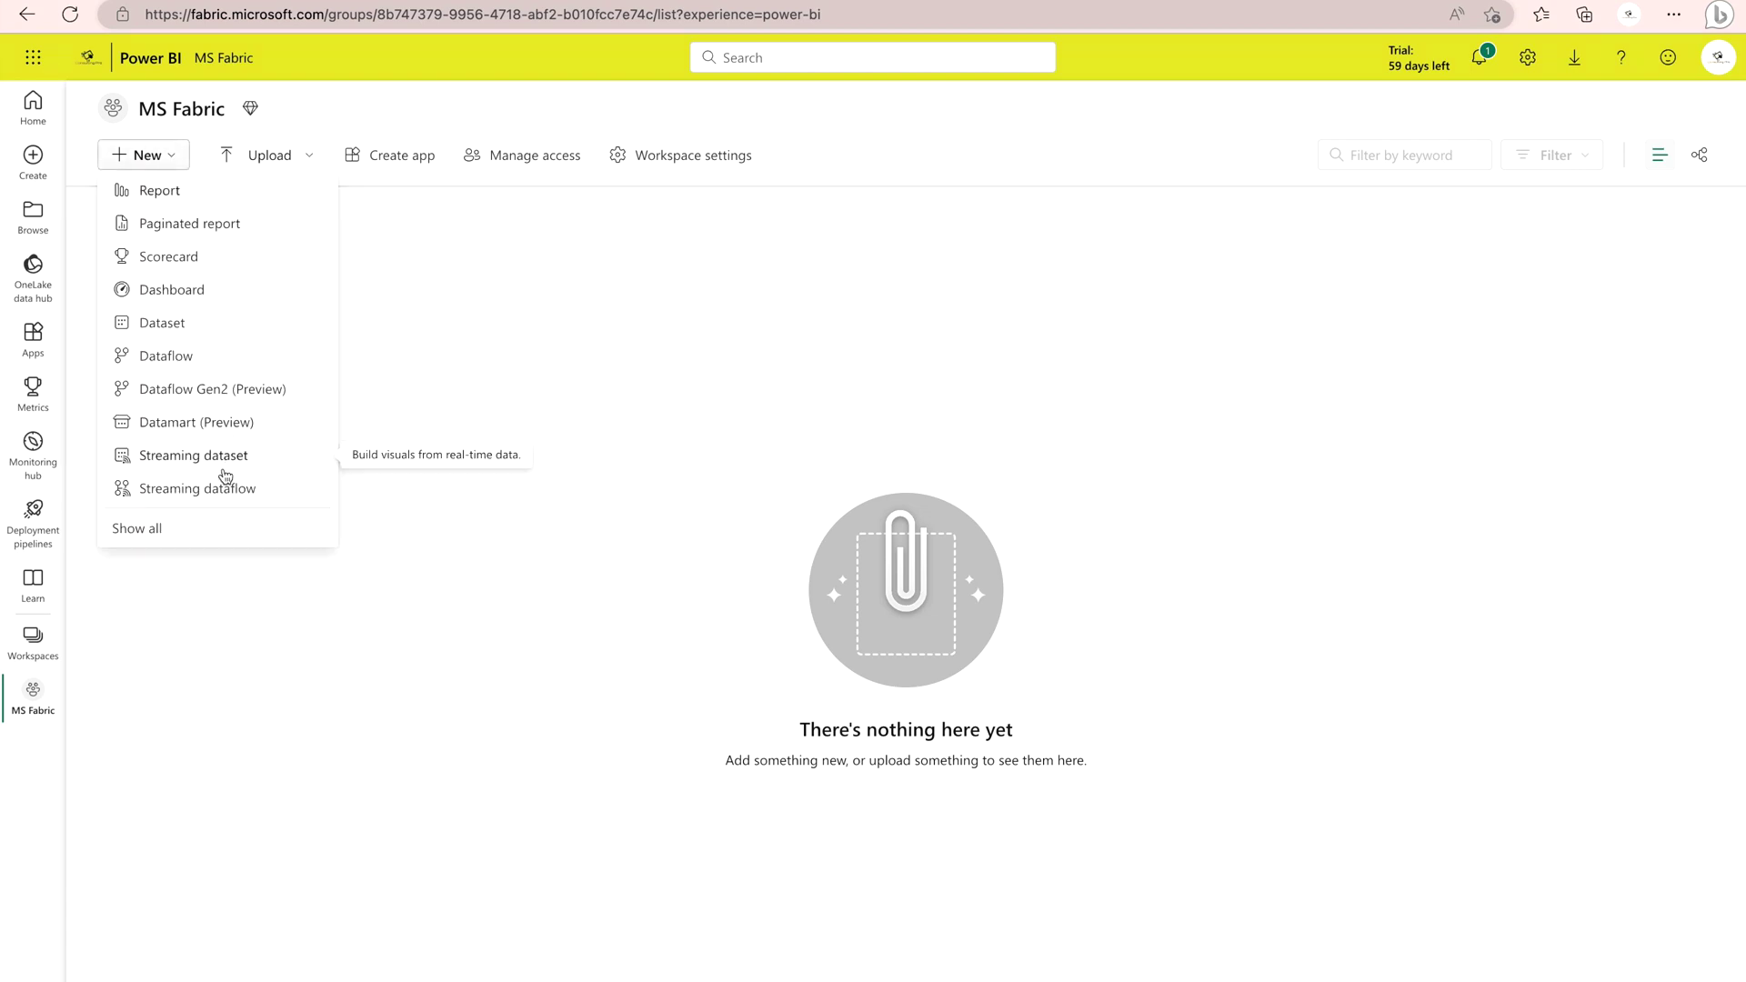
pyautogui.click(150, 531)
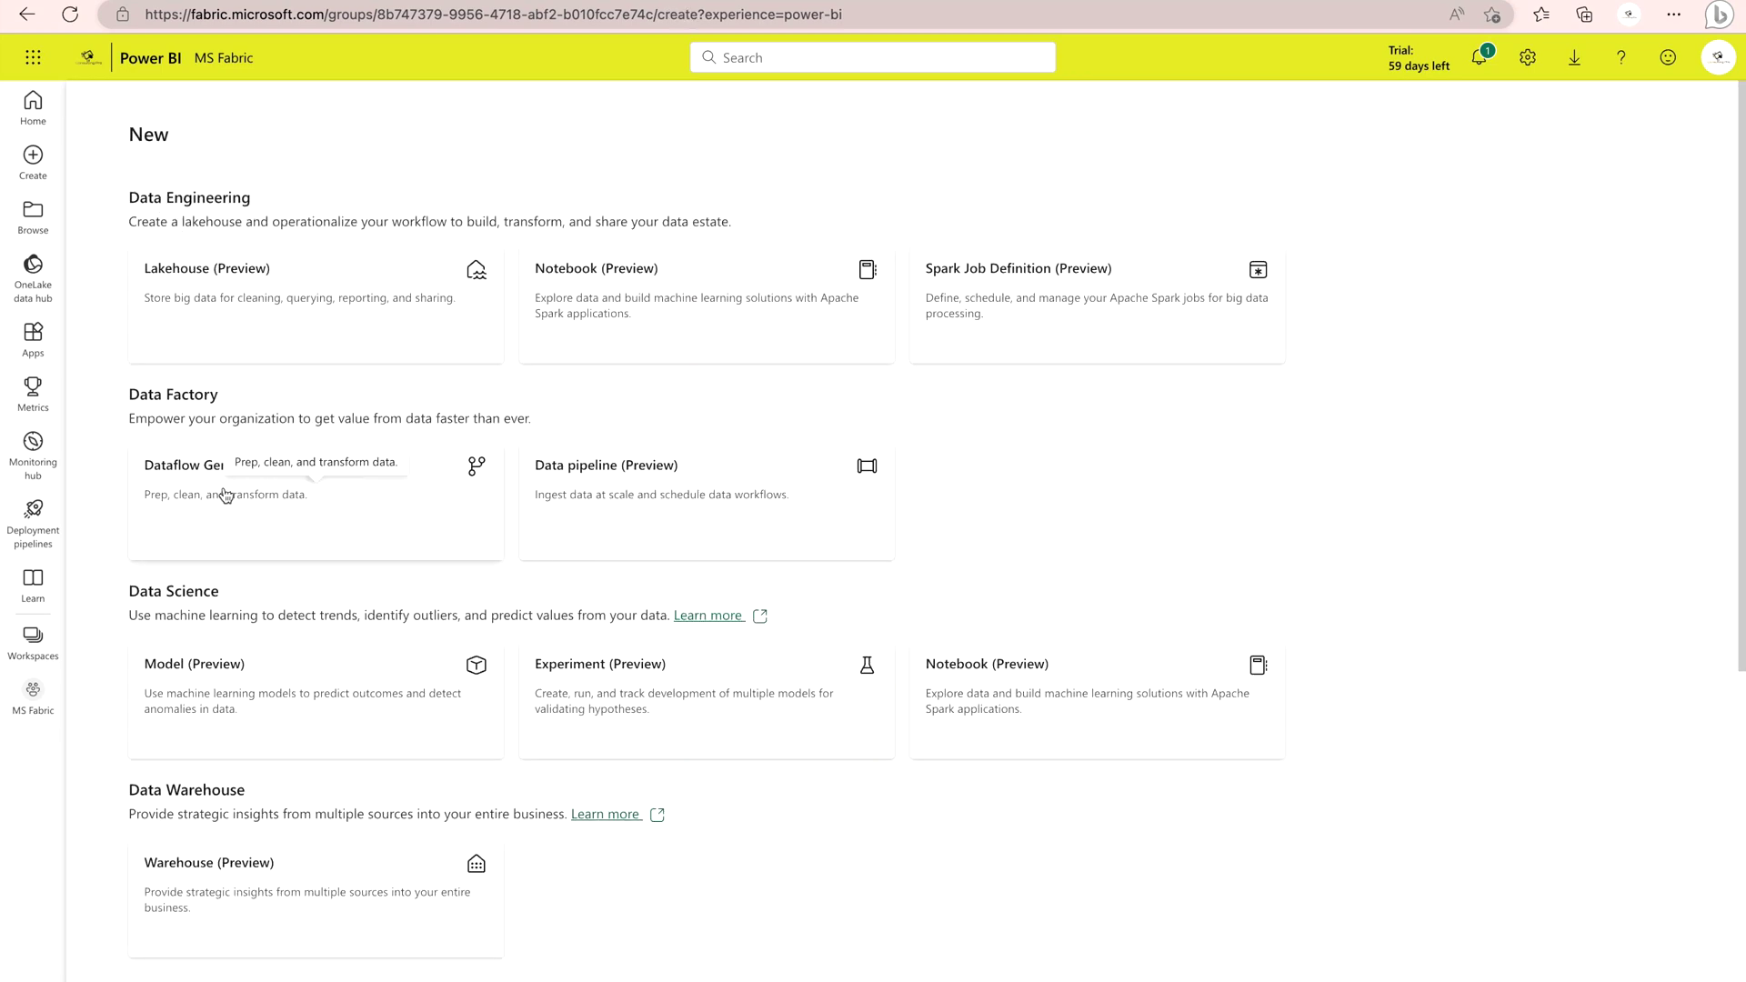
pyautogui.scroll(-2, 292, 619)
pyautogui.scroll(-2, 292, 618)
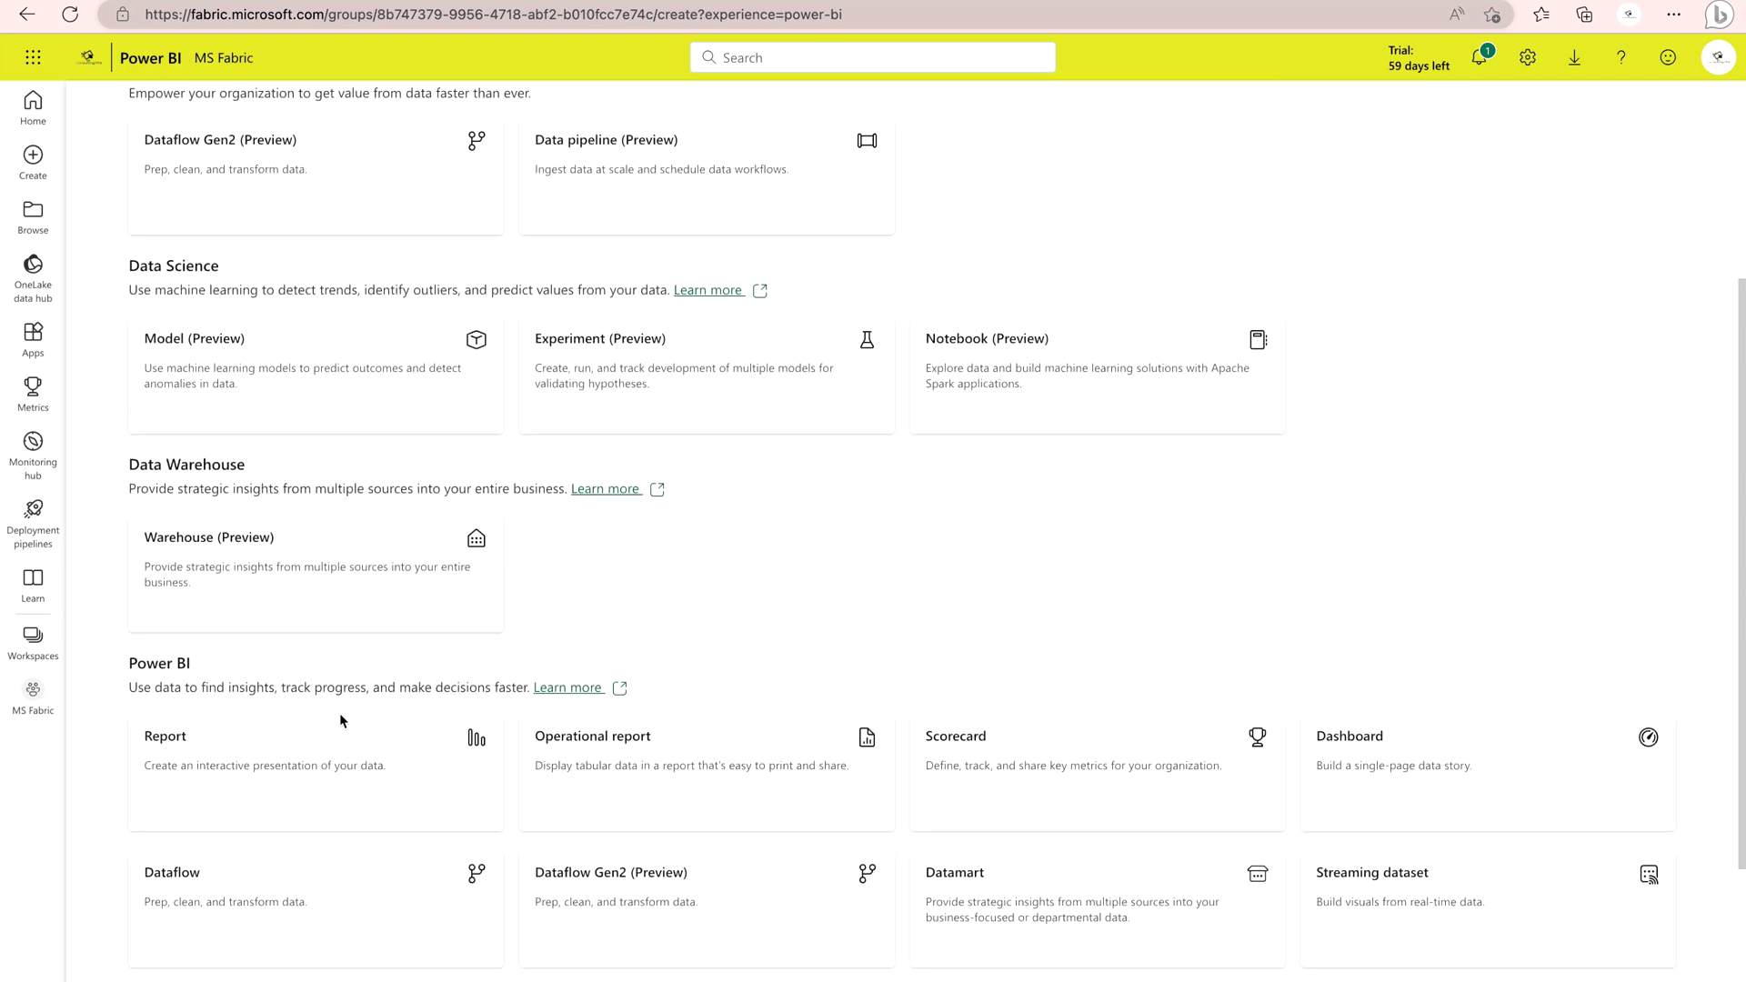
pyautogui.scroll(-3, 341, 713)
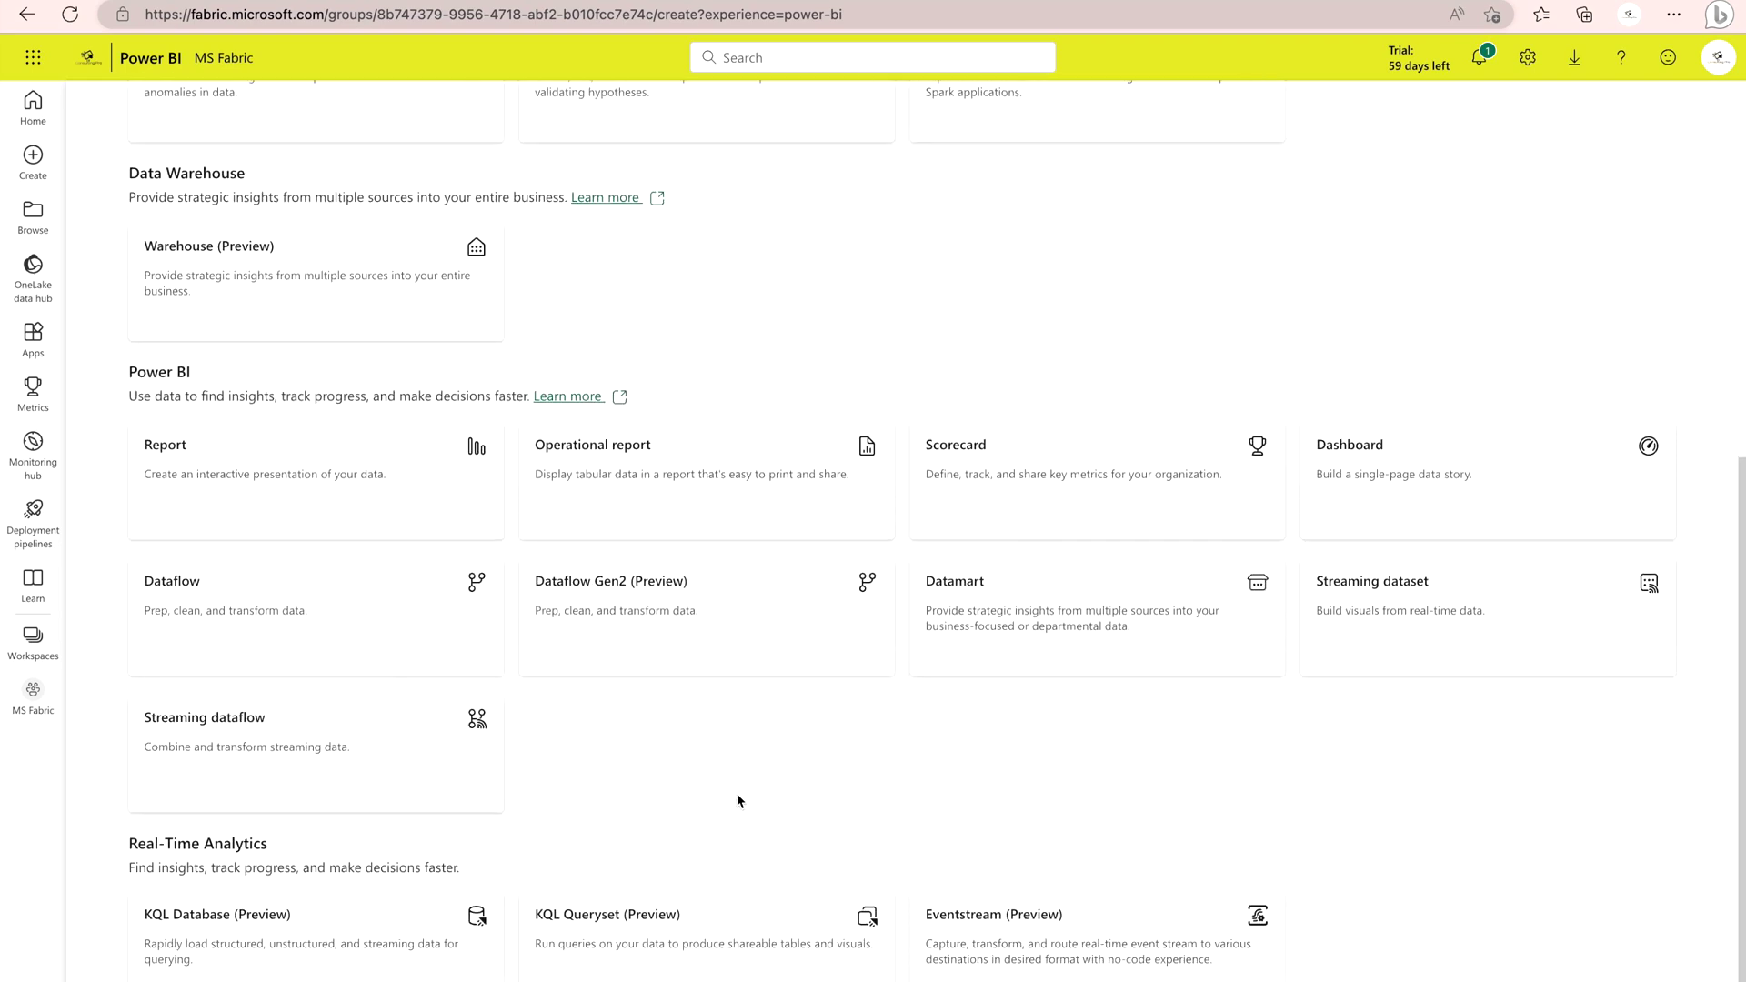